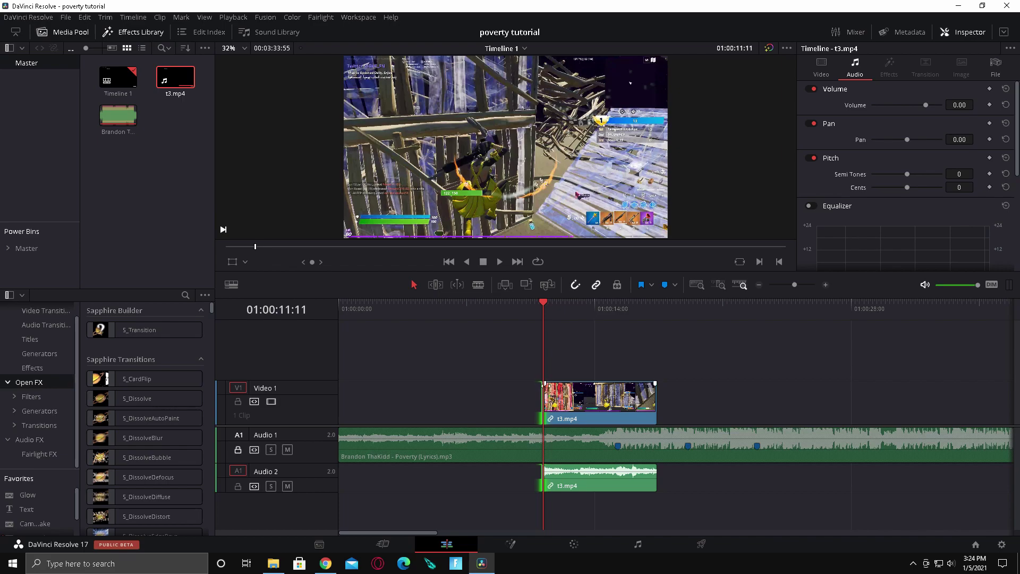
- Check the clips and project settings, play the timeline, and park near 01:00:14:11
click(601, 398)
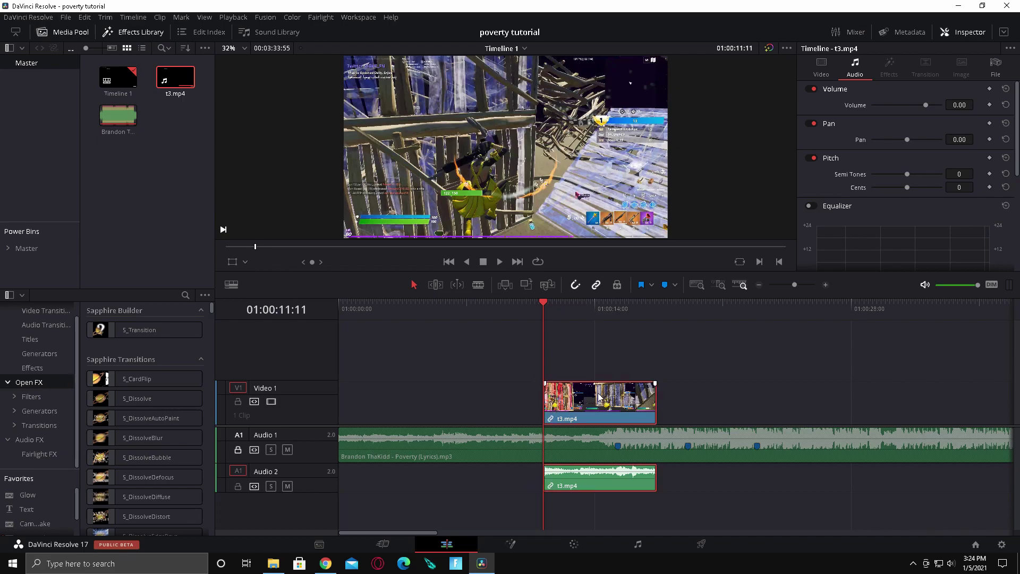
click(532, 454)
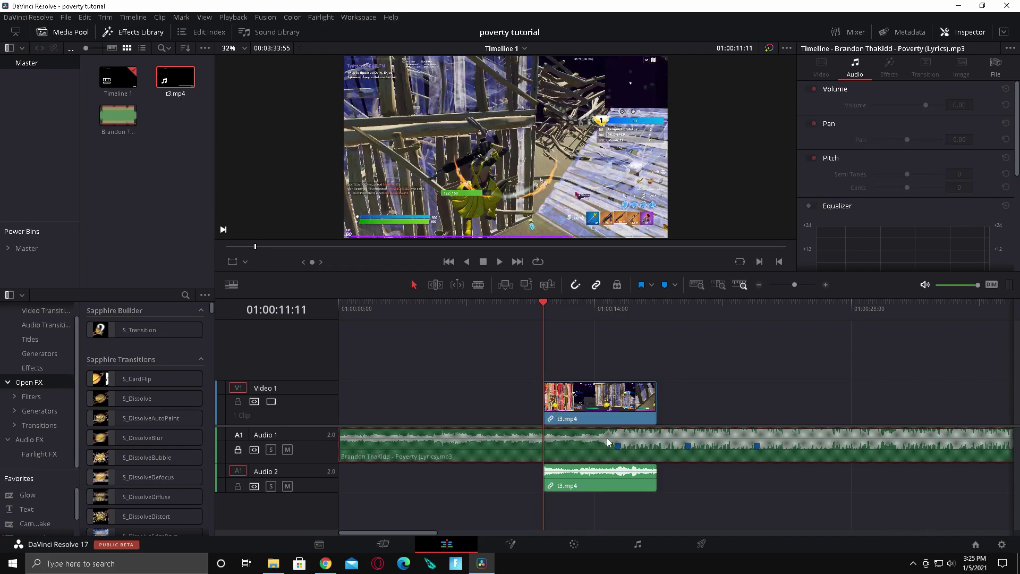
click(1001, 544)
scroll(658, 293, down, 2)
scroll(659, 293, up, 2)
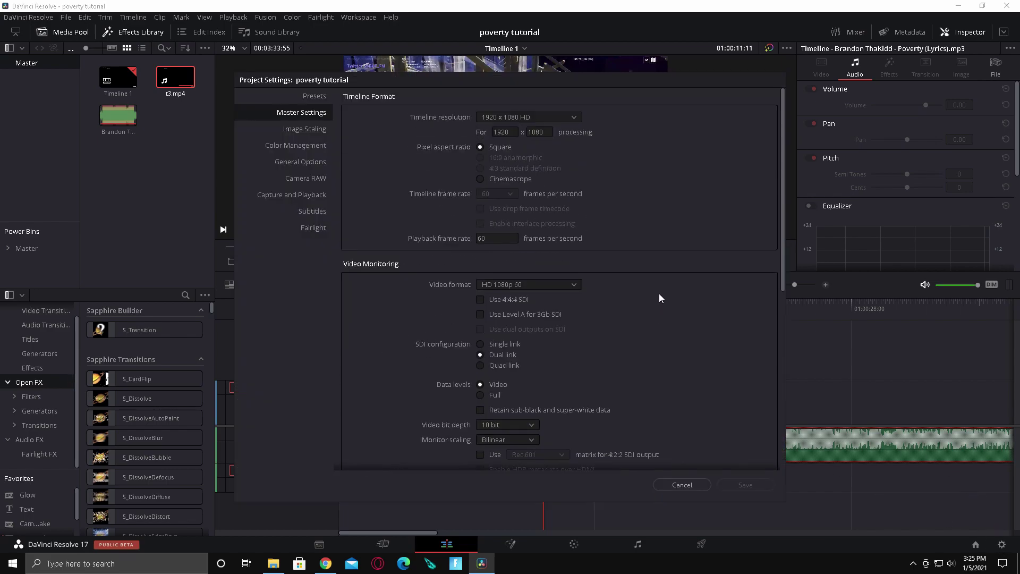
click(680, 484)
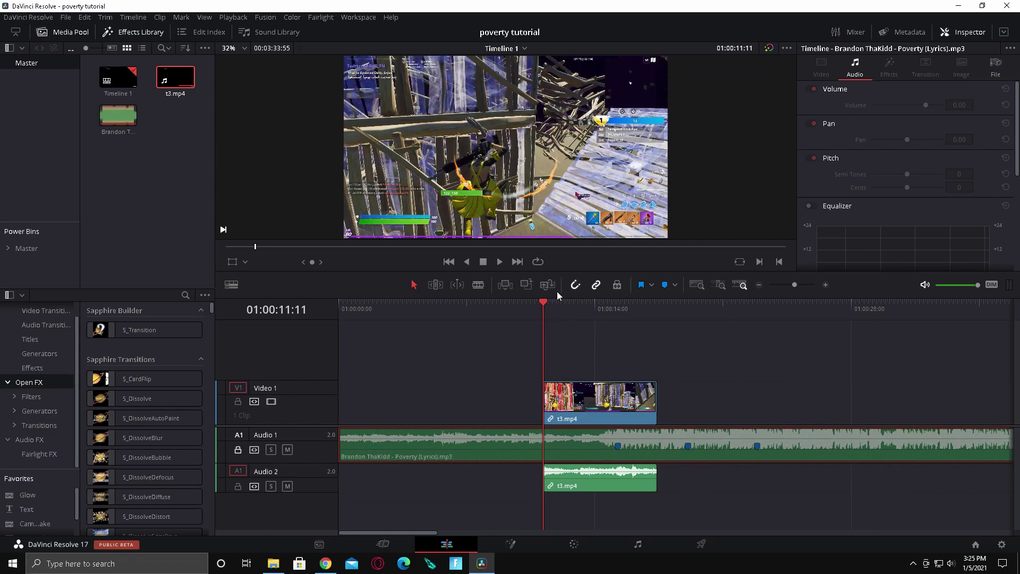
key(space)
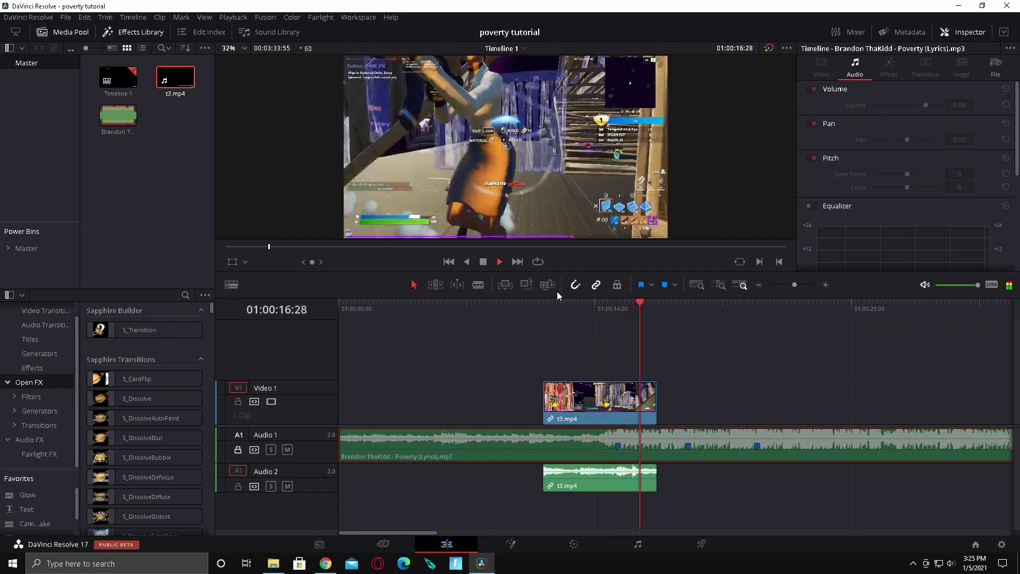
key(space)
drag(653, 307, 598, 303)
- Enable Retime Controls on t3.mp4 and step the playhead to about 01:00:15:07
right_click(577, 401)
click(579, 402)
right_click(587, 399)
click(637, 250)
drag(798, 285, 802, 287)
drag(677, 301, 721, 302)
key(Right)
key(Right)
key(Right)
key(Right)
key(Right)
key(Right)
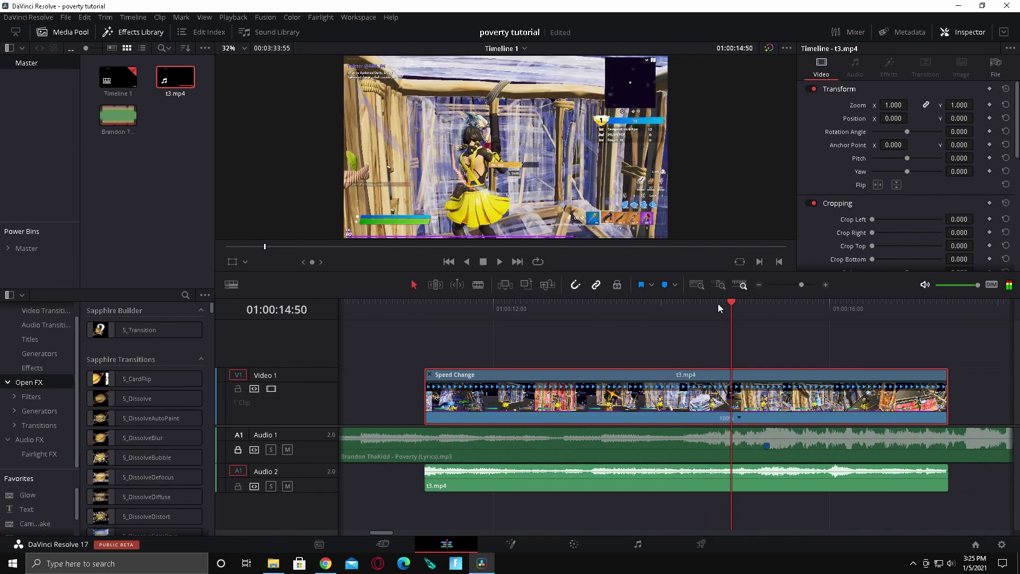
key(Right)
key(Right)
key(Right)
key(Right)
key(Right)
key(Right)
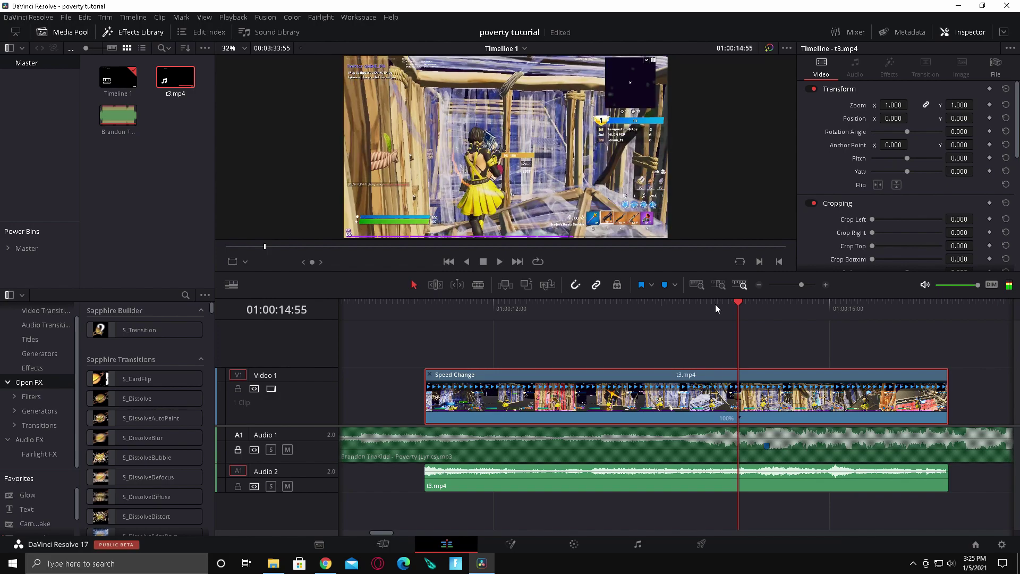
key(Right)
key(Right)
key(Right)
key(Right)
key(Right)
key(Right)
key(Right)
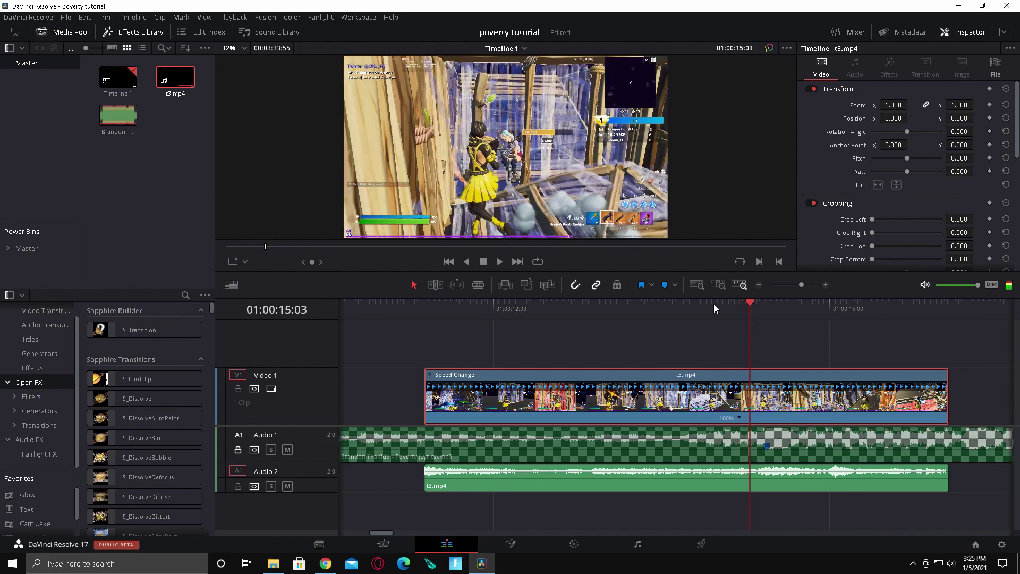
key(Left)
key(Right)
- Add three speed points on t3.mp4 between about 01:00:15:00 and 01:00:15:27
click(738, 418)
click(755, 433)
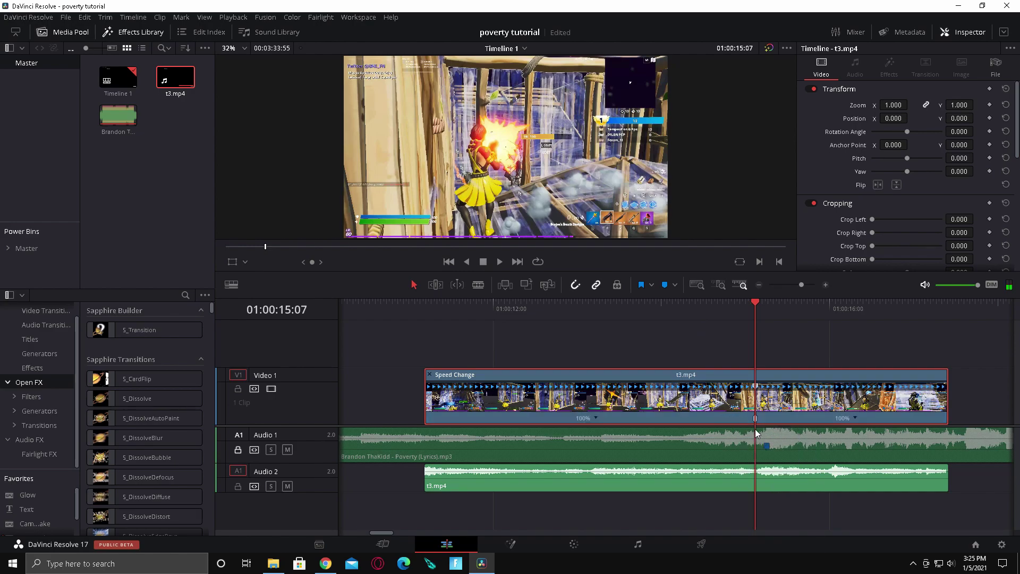
key(Left)
key(Left)
key(Left)
click(855, 418)
click(871, 431)
key(space)
drag(778, 305, 778, 305)
click(855, 418)
click(871, 432)
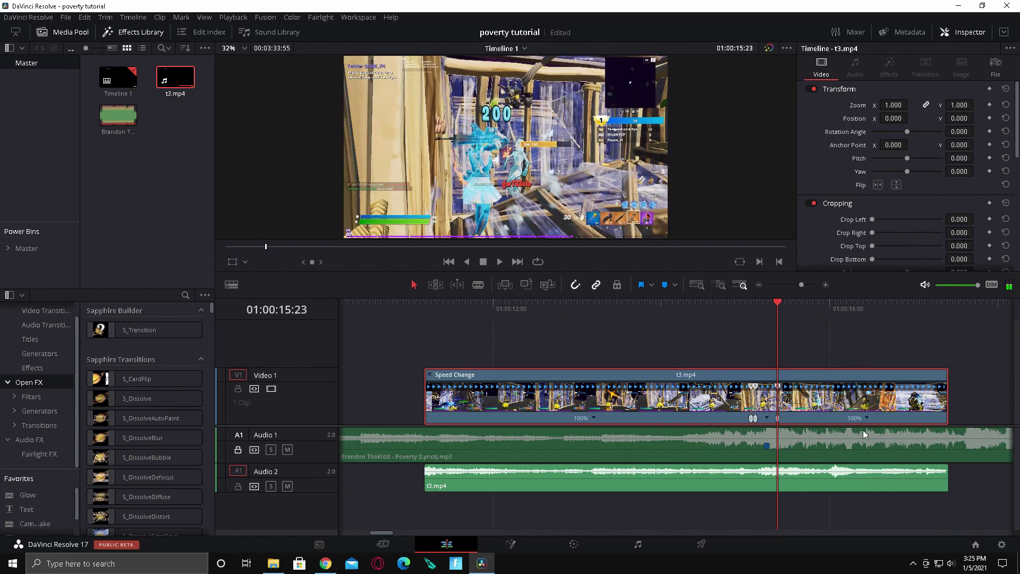
- Set the later segments to 50% speed and the short middle segment to 200%
click(866, 418)
mouse_move(896, 462)
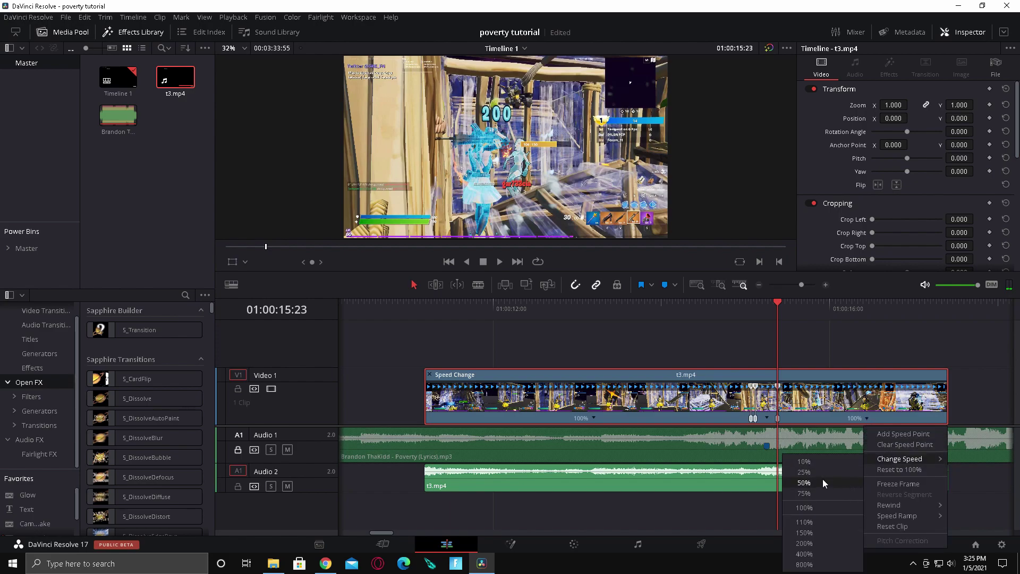
click(803, 482)
click(769, 419)
mouse_move(810, 462)
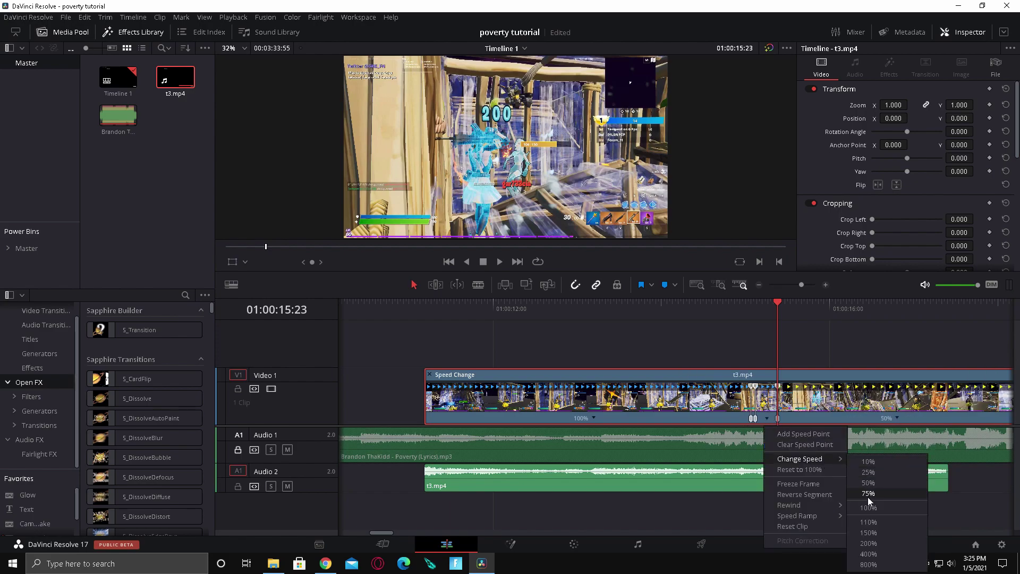
click(866, 545)
drag(802, 285, 811, 288)
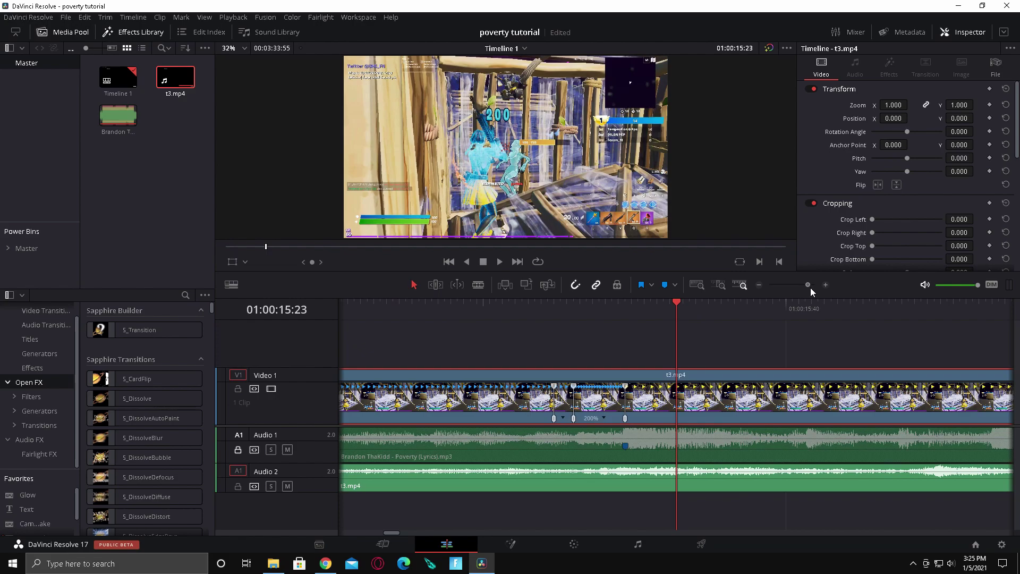
click(520, 418)
mouse_move(547, 460)
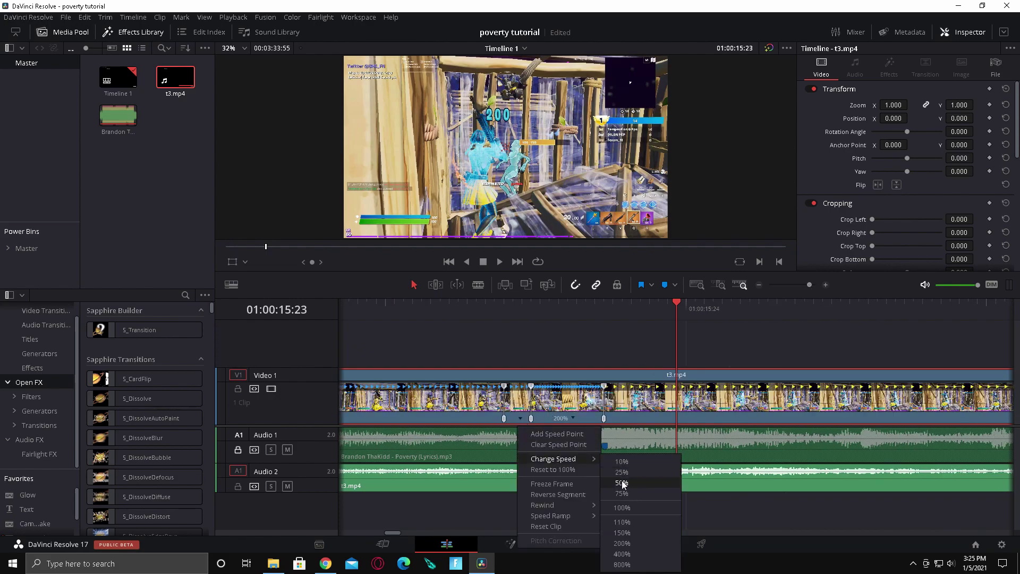
click(620, 483)
- Play back and scrub the retimed clip to check the slowed section
key(j)
key(l)
key(k)
drag(808, 284, 797, 287)
click(589, 307)
key(l)
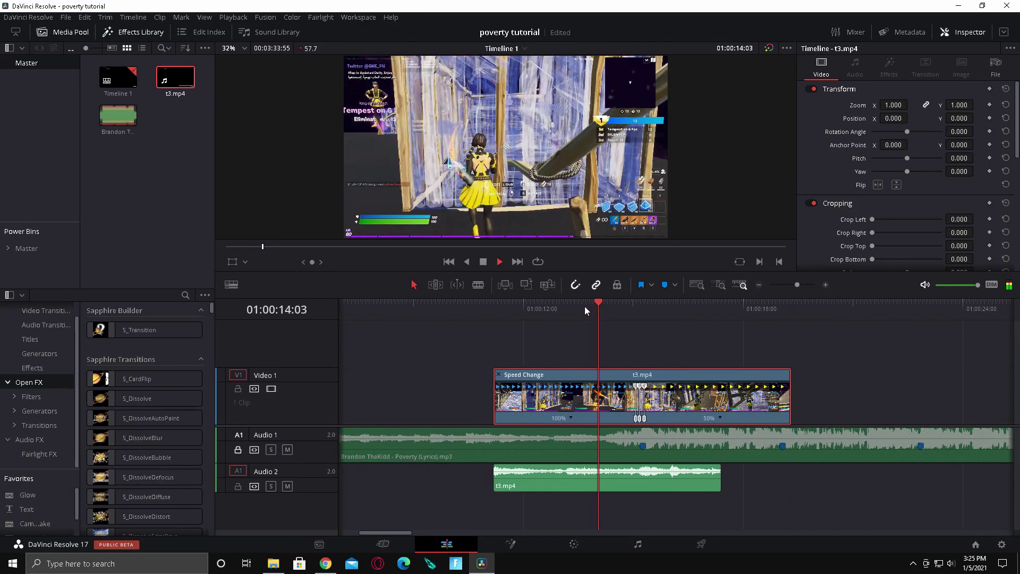
key(k)
drag(587, 314, 620, 308)
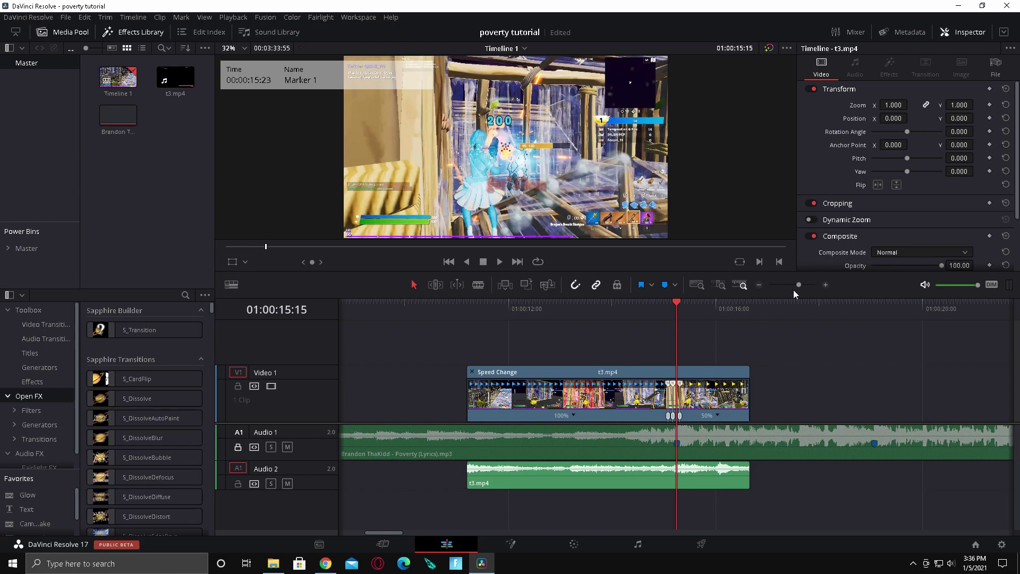
- Split t3.mp4 at the playhead and again near 01:00:14:37, selecting the middle piece
drag(798, 285, 811, 285)
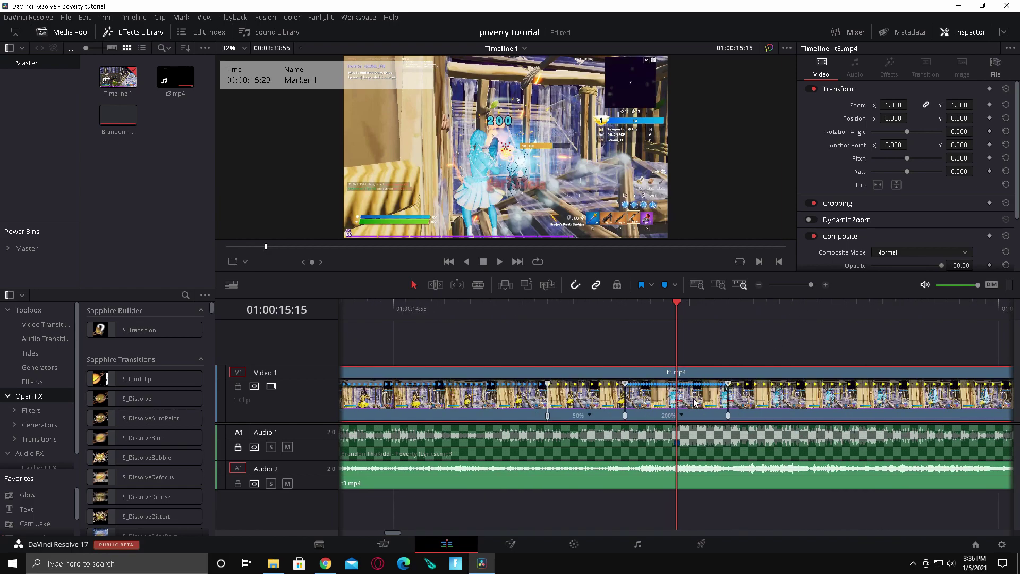
key(ctrl+b)
drag(675, 310, 419, 308)
drag(811, 285, 808, 289)
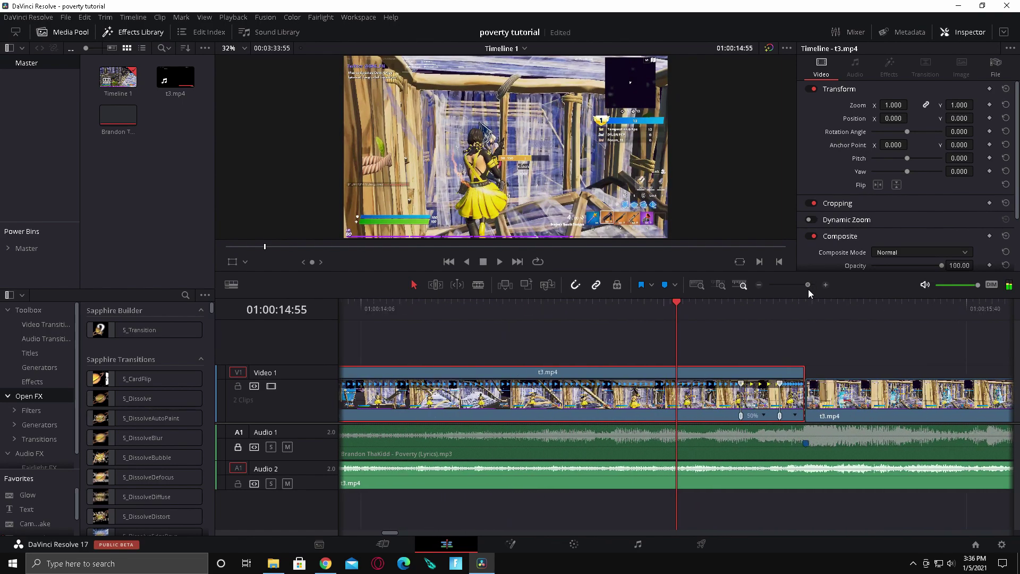
drag(674, 302, 535, 326)
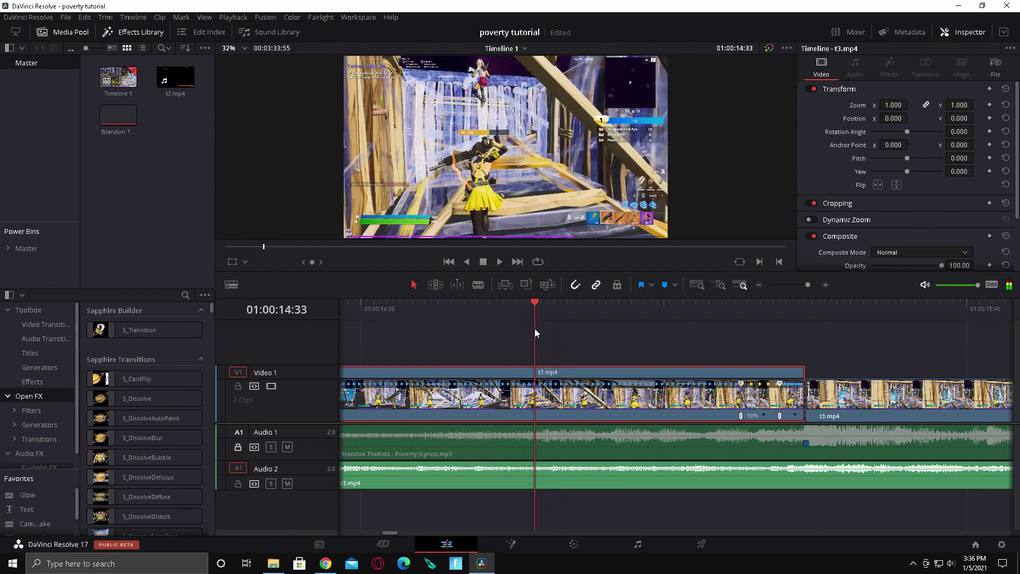
key(ctrl+b)
click(632, 405)
drag(530, 307, 591, 308)
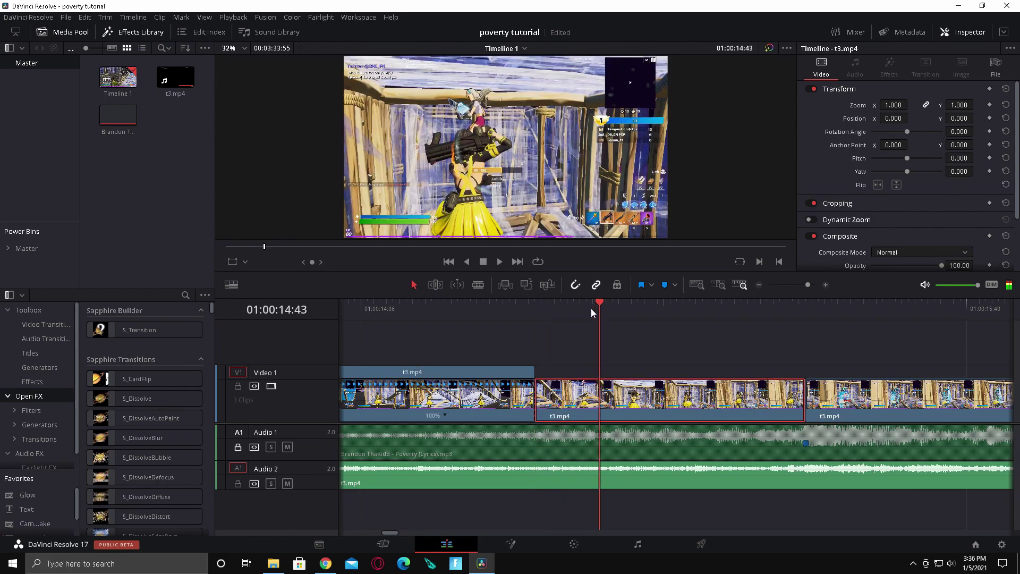
- Apply S_StretchFrameEdges to the middle t3.mp4 piece and show its settings
click(185, 296)
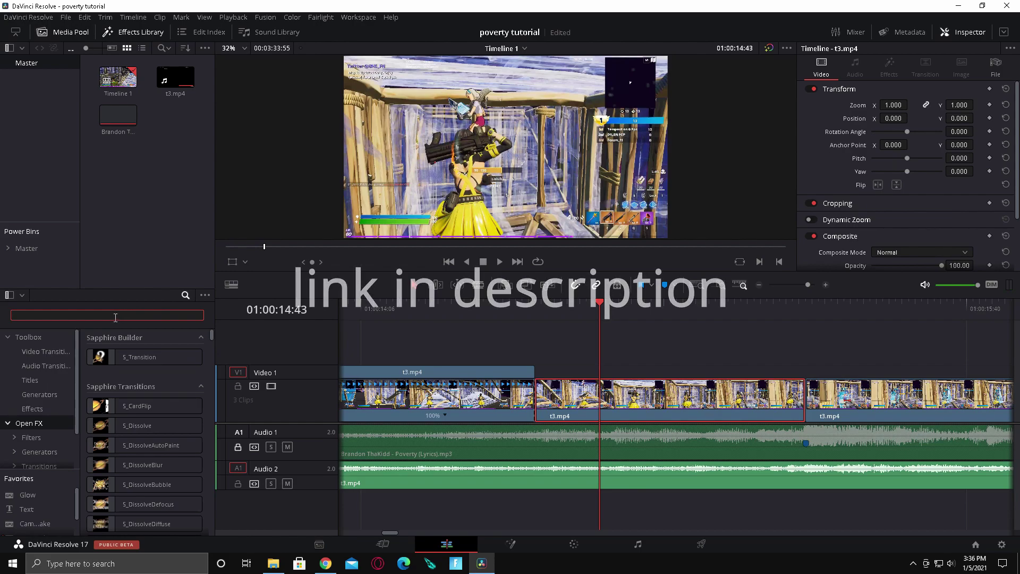
text(S_)
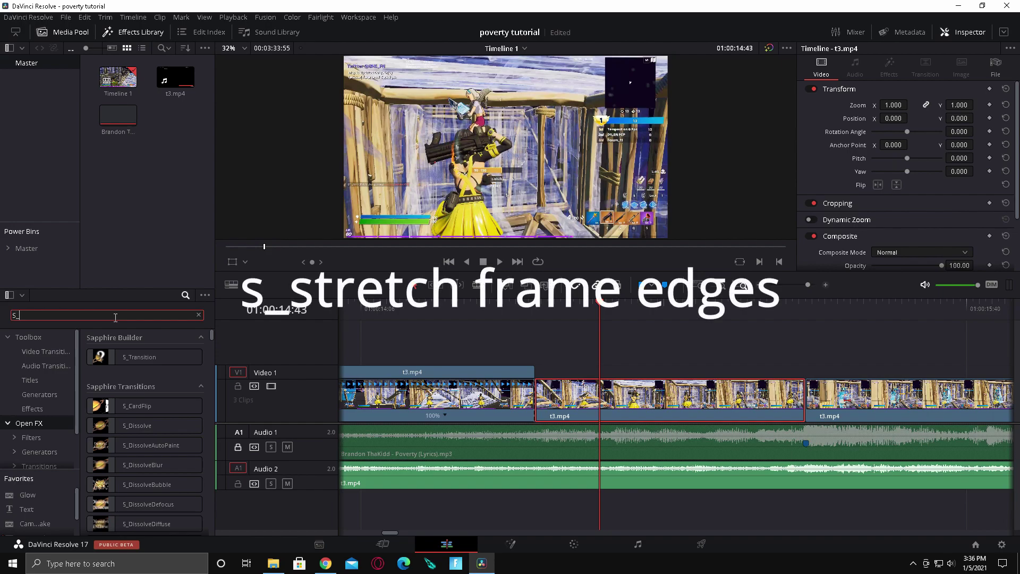
text(stretch)
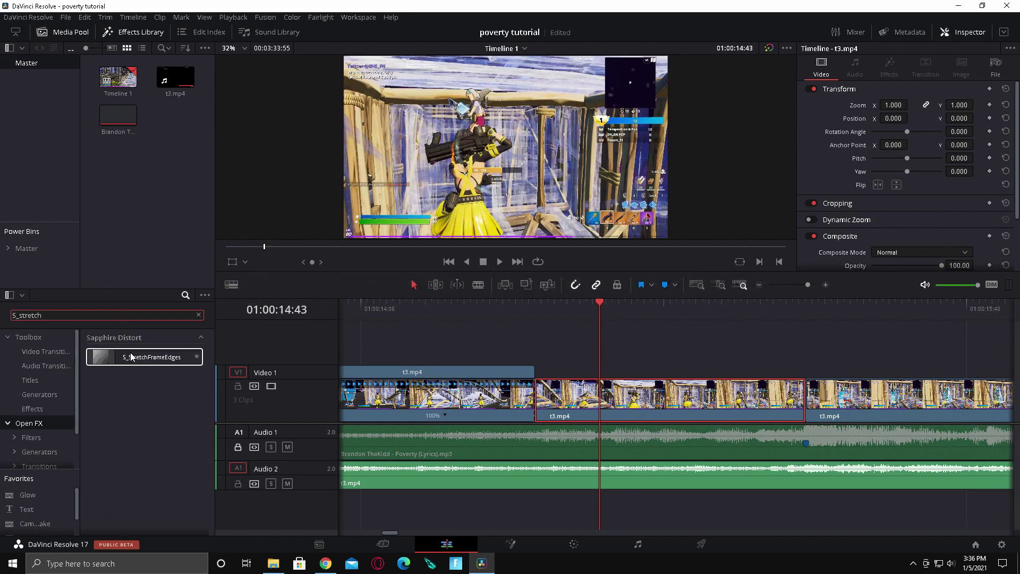
drag(133, 357, 655, 404)
click(886, 68)
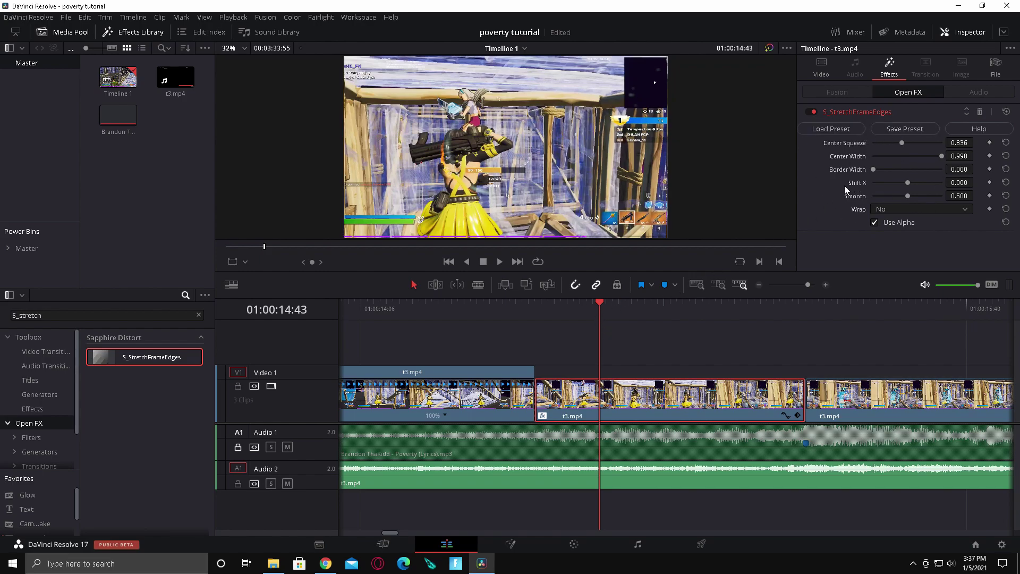
- Keyframe Center Squeeze at 1.000 at the piece's start and lower at Marker 1
drag(598, 305, 540, 313)
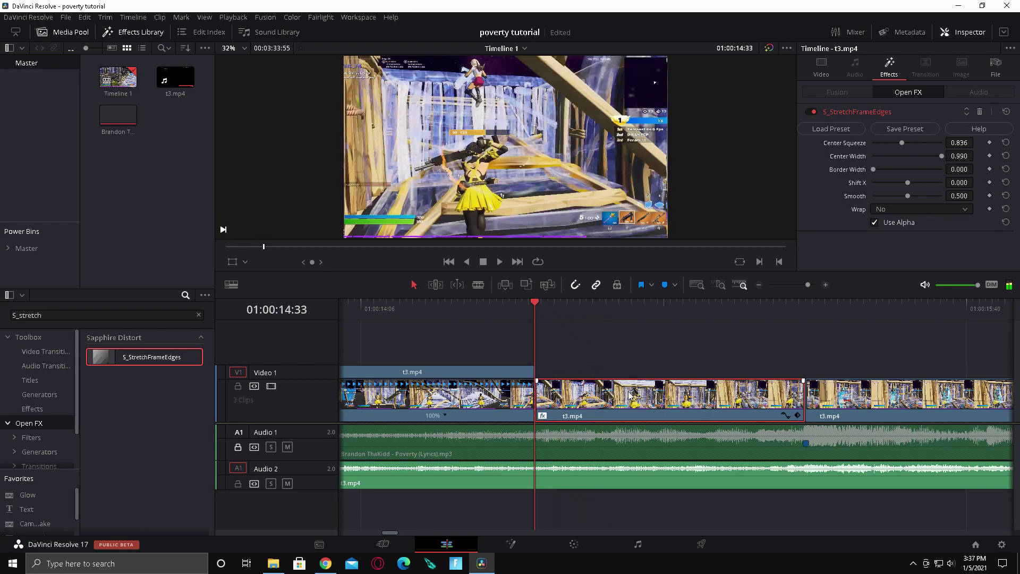
click(989, 143)
click(966, 142)
text(1)
key(Return)
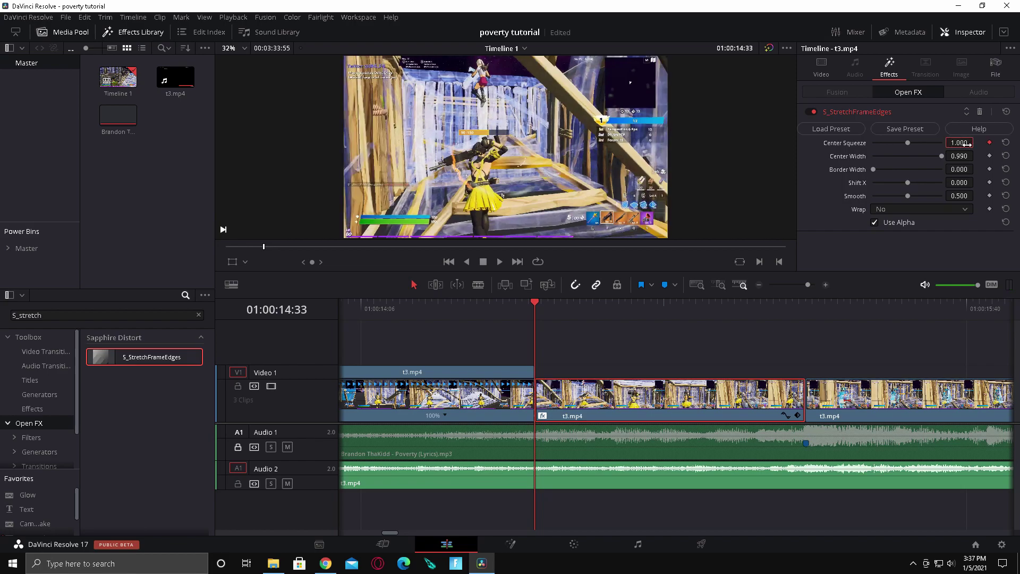
drag(531, 304, 796, 302)
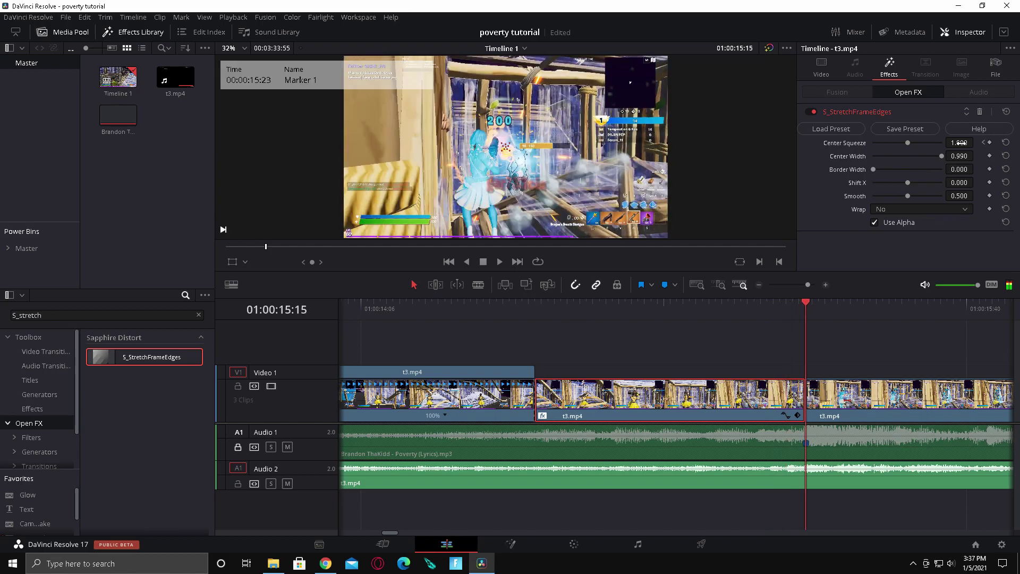
click(989, 143)
drag(907, 143, 897, 146)
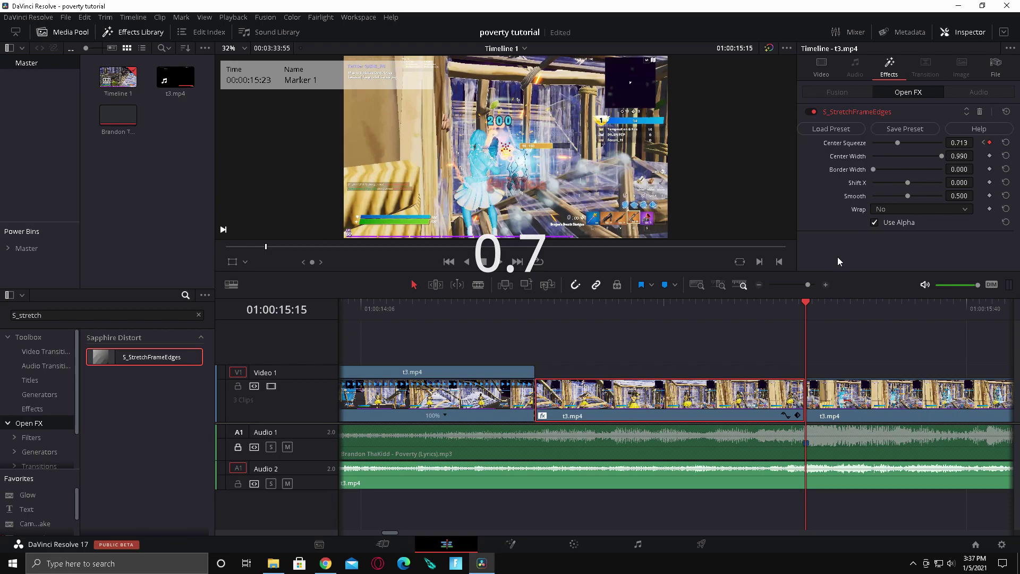
drag(806, 305, 688, 301)
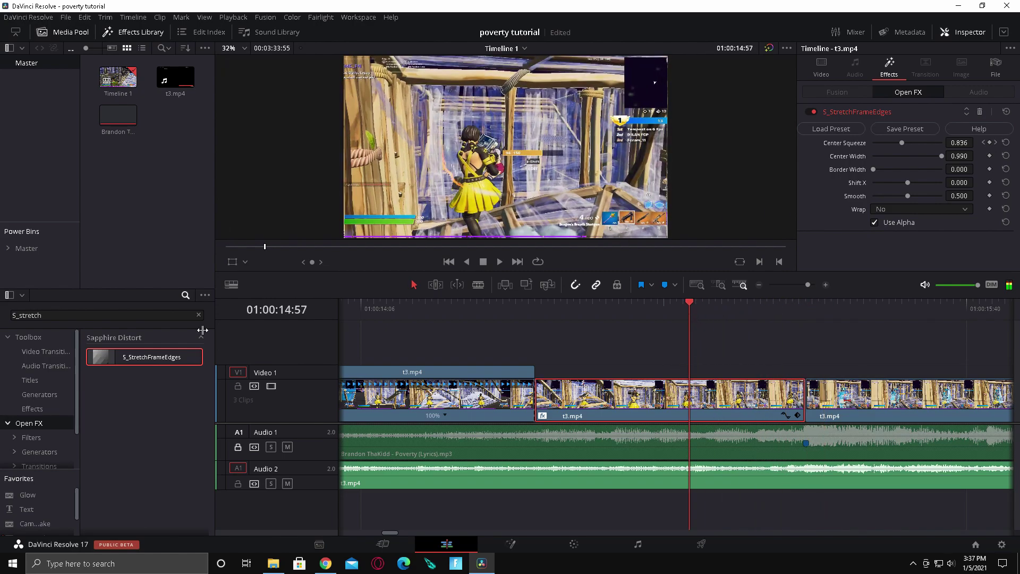
click(83, 313)
- Search 'shake' and apply Camera Shake to the middle t3.mp4 piece
key(BackSpace)
key(BackSpace)
key(BackSpace)
key(BackSpace)
key(BackSpace)
key(BackSpace)
key(BackSpace)
key(BackSpace)
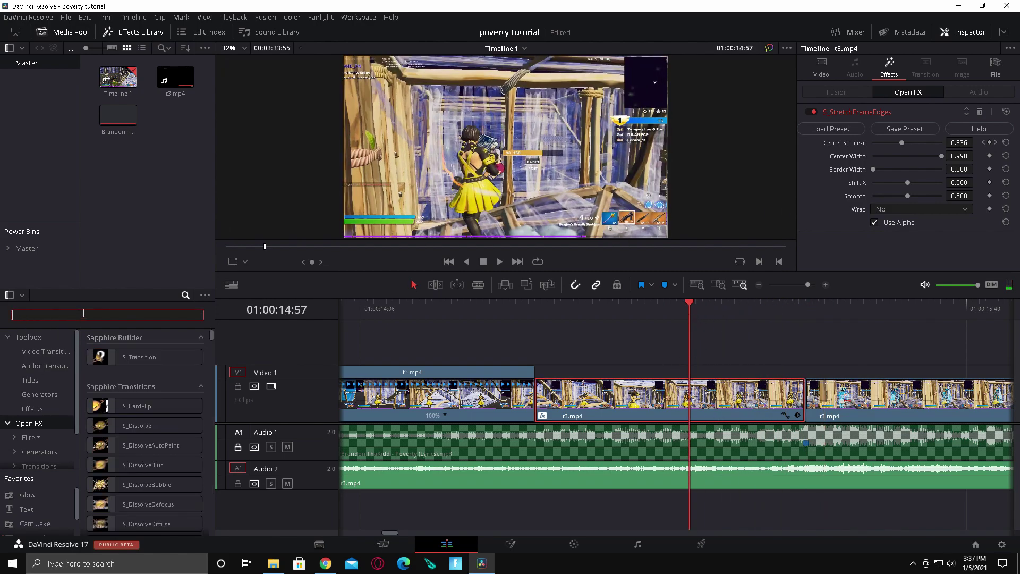
text(shake)
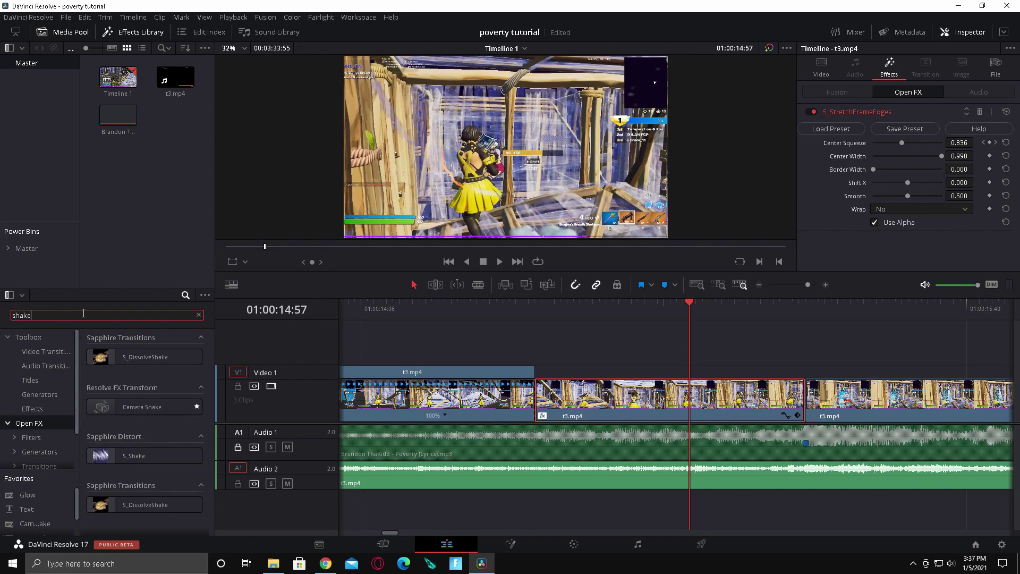
drag(138, 406, 637, 395)
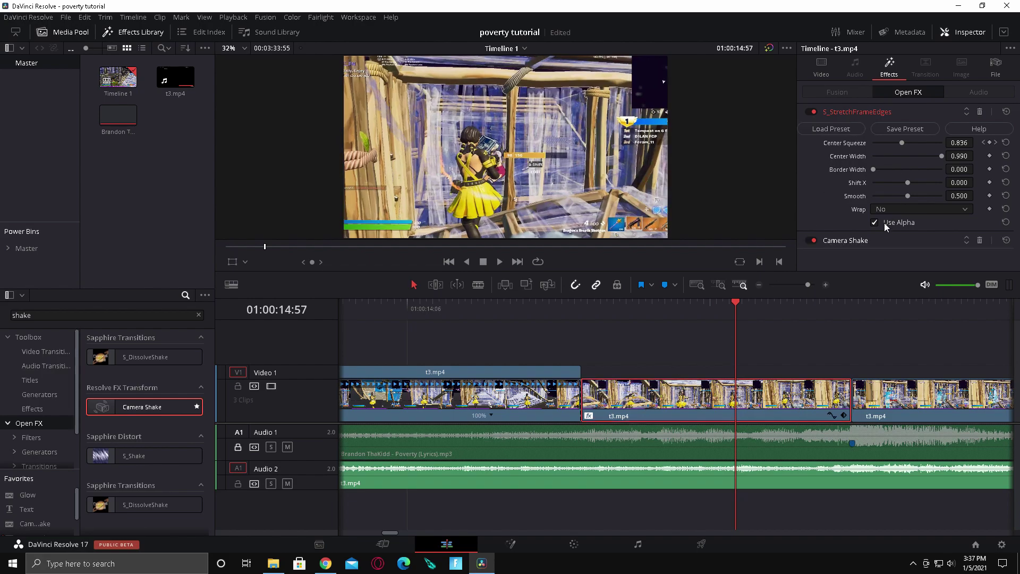
click(876, 238)
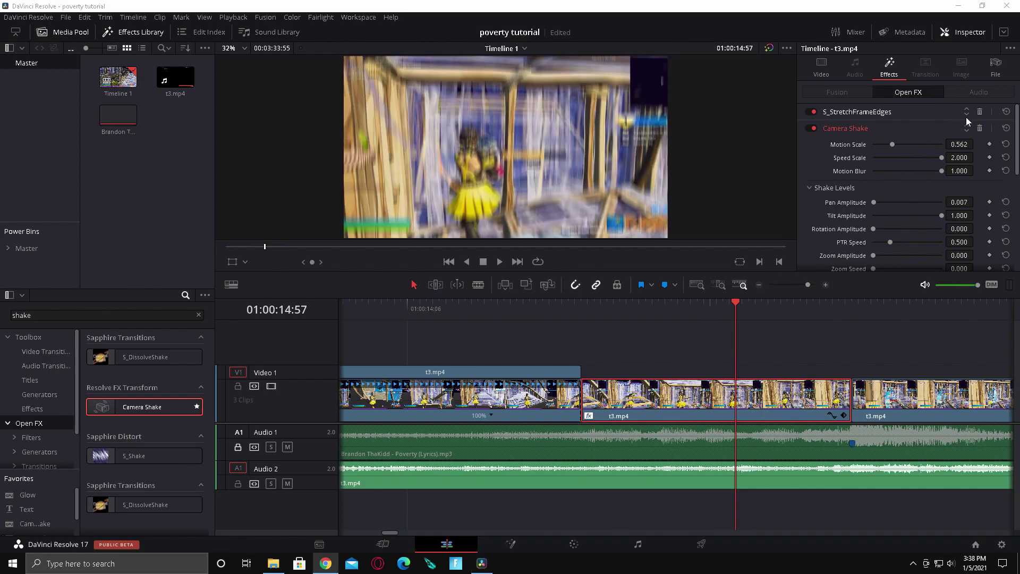
scroll(1018, 148, down, 2)
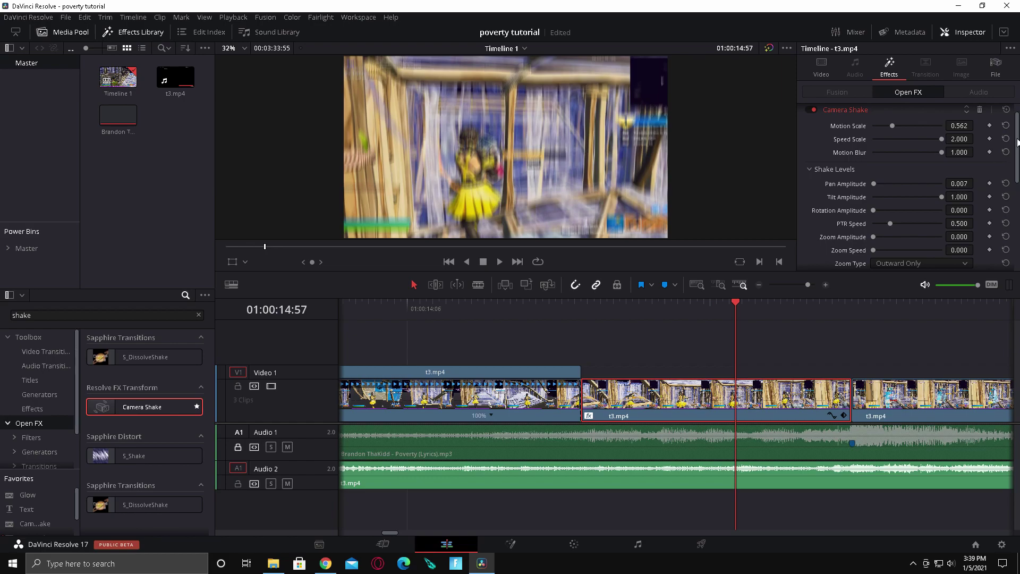
scroll(1017, 143, up, 1)
- Keyframe Motion Scale at 0 on the clip start and 0.600 at Marker 1
drag(738, 304, 590, 307)
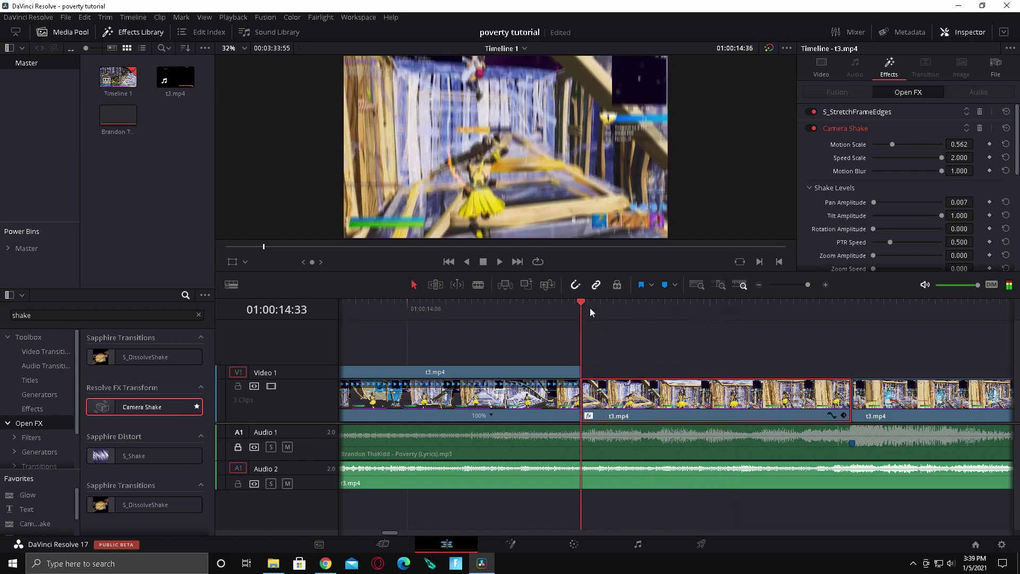
drag(892, 144, 812, 144)
drag(600, 308, 851, 307)
click(989, 144)
click(964, 142)
text(0)
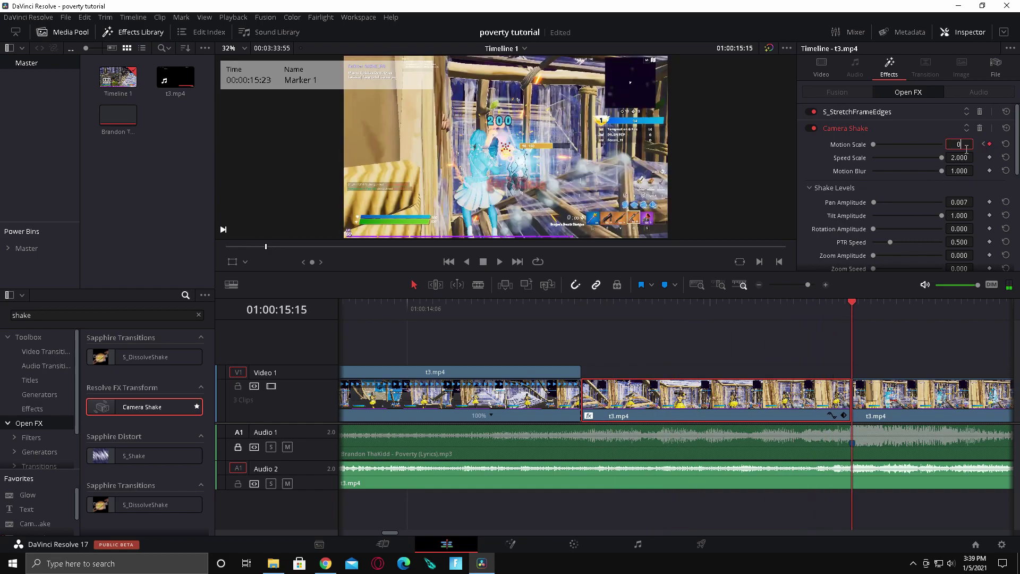
text(.)
key(Return)
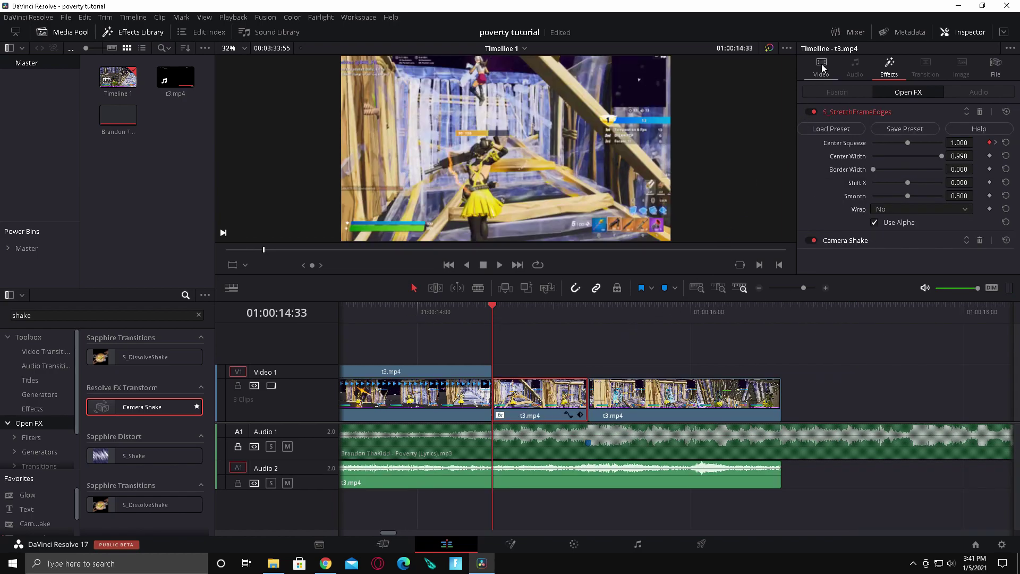
- Keyframe Crop Top and Bottom from 0 at the clip start to 33 at Marker 1, then play it back
click(820, 64)
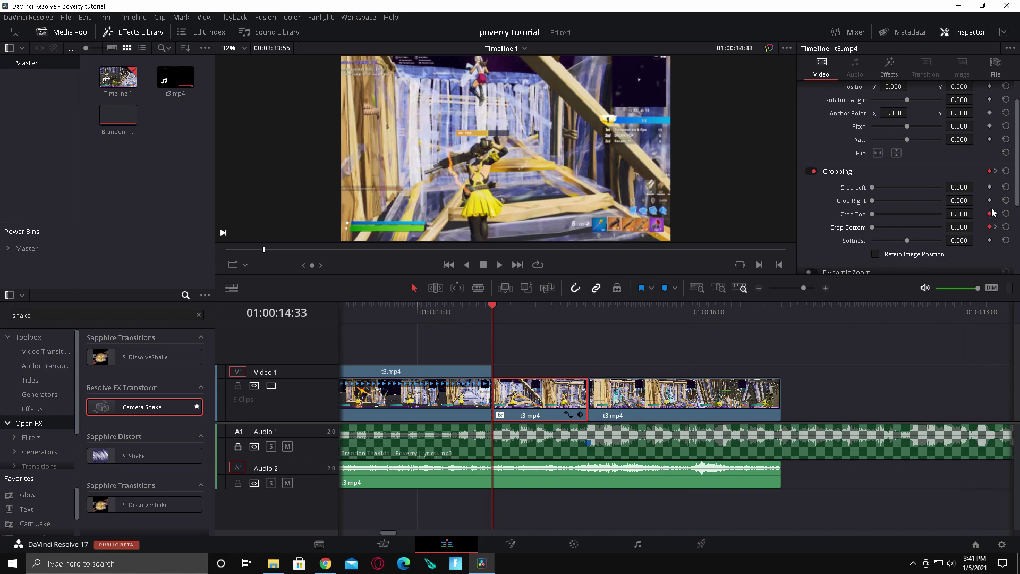
drag(492, 307, 585, 304)
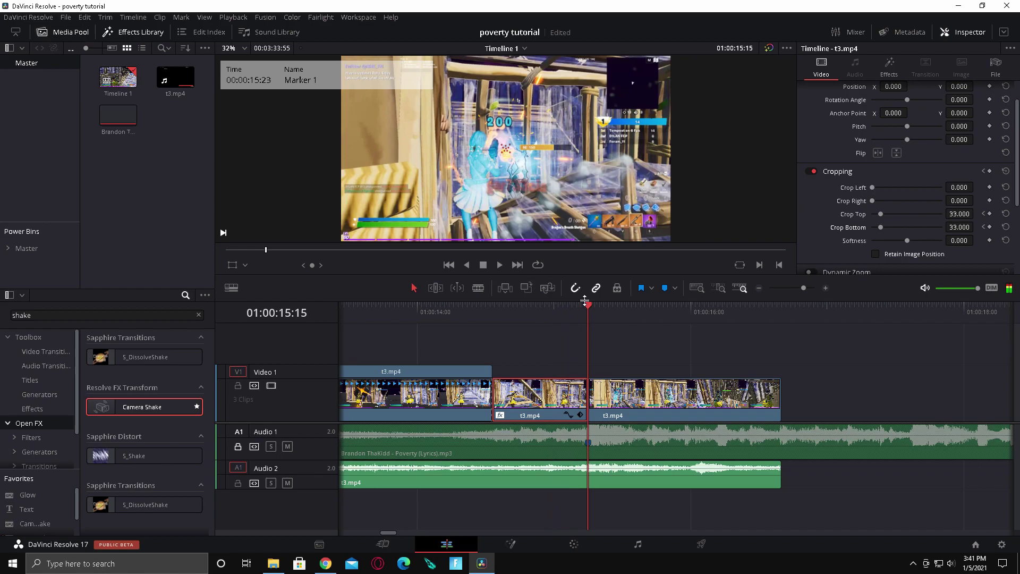
click(989, 227)
drag(556, 311, 491, 292)
key(space)
key(space)
click(514, 312)
key(Up)
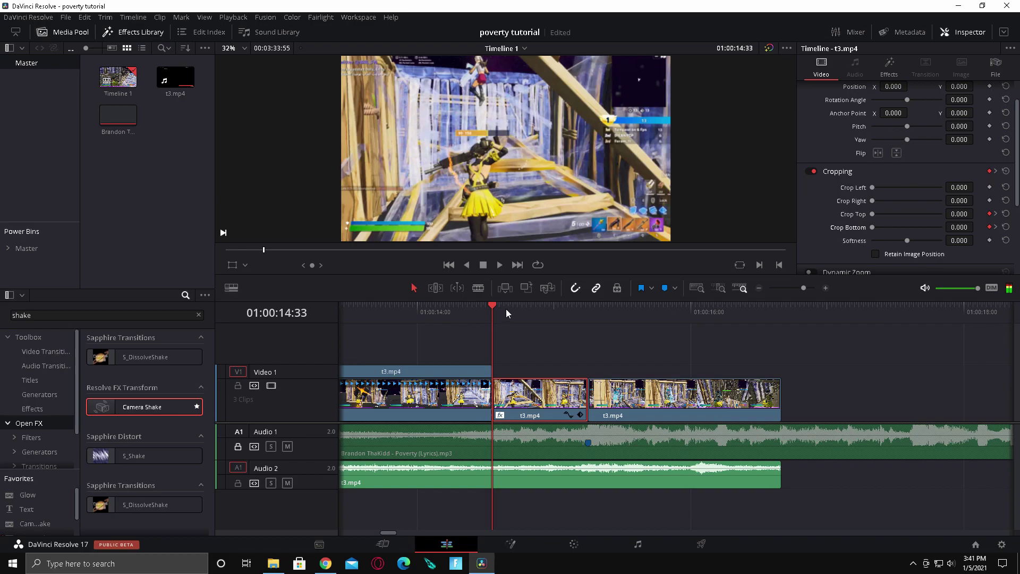
- On the Color page, keyframe the middle clip's Offset from neutral to blue at its end
click(583, 546)
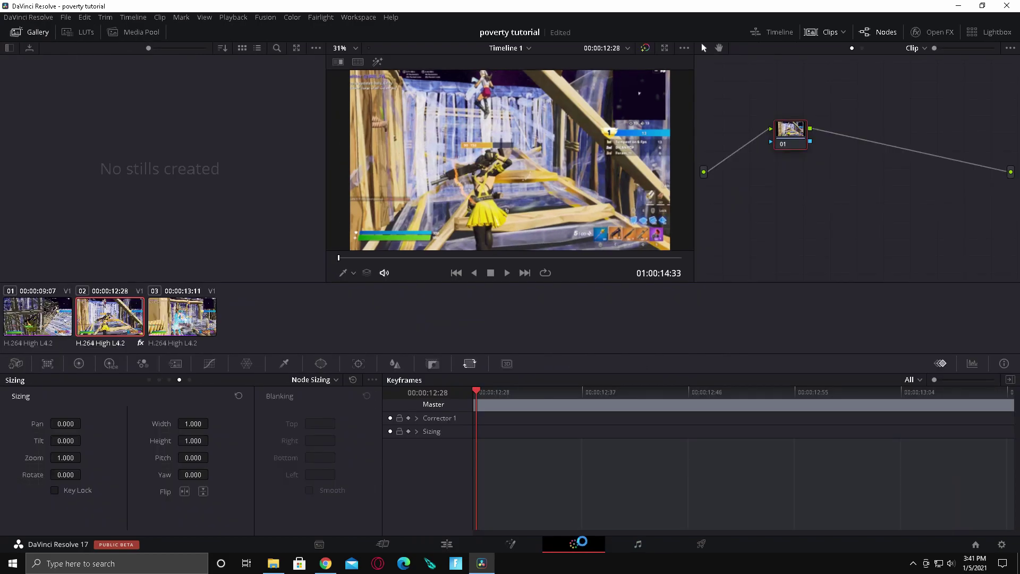
click(93, 366)
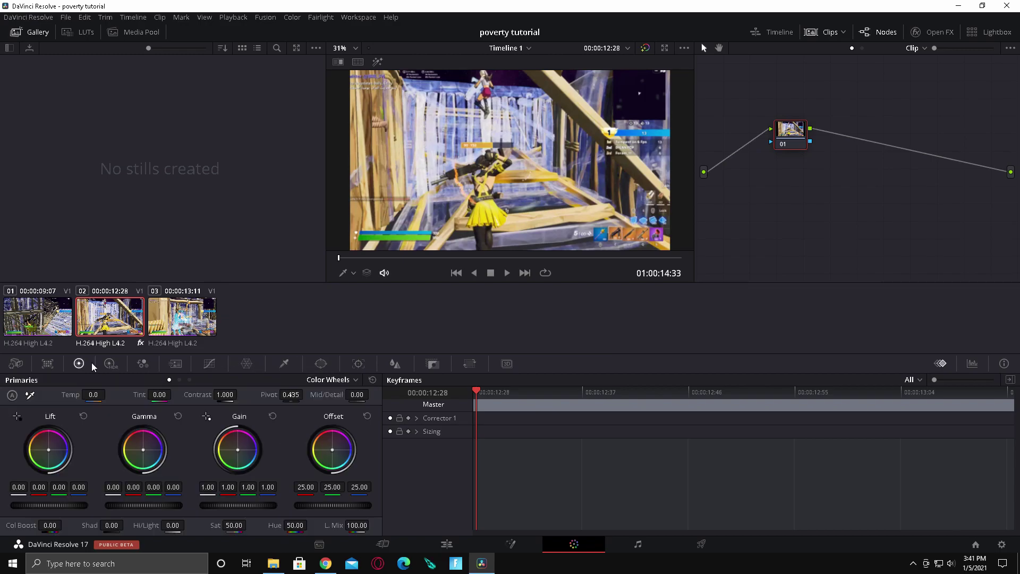
click(109, 364)
click(79, 364)
drag(343, 456, 361, 446)
click(790, 392)
key(space)
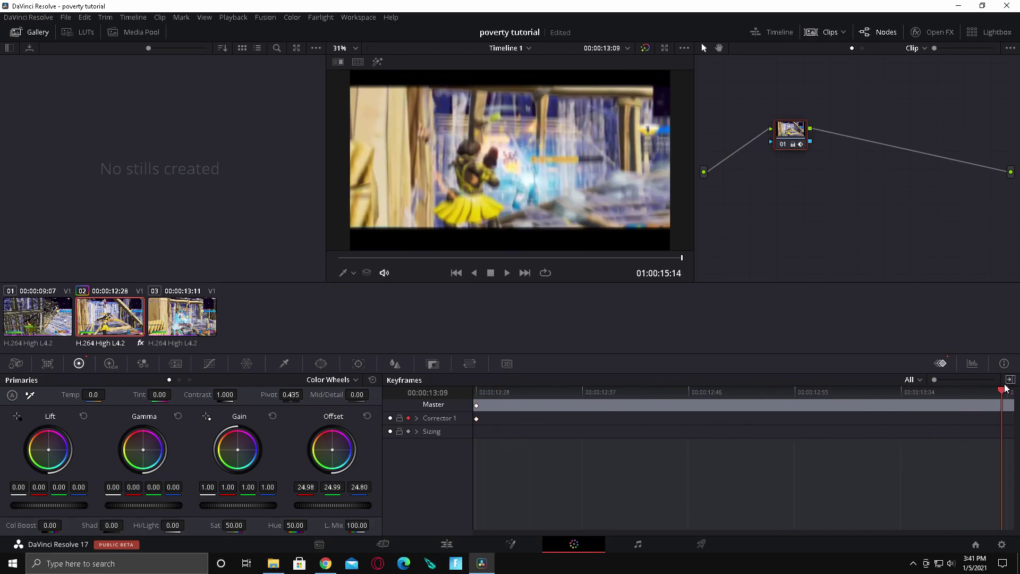
drag(333, 455, 344, 457)
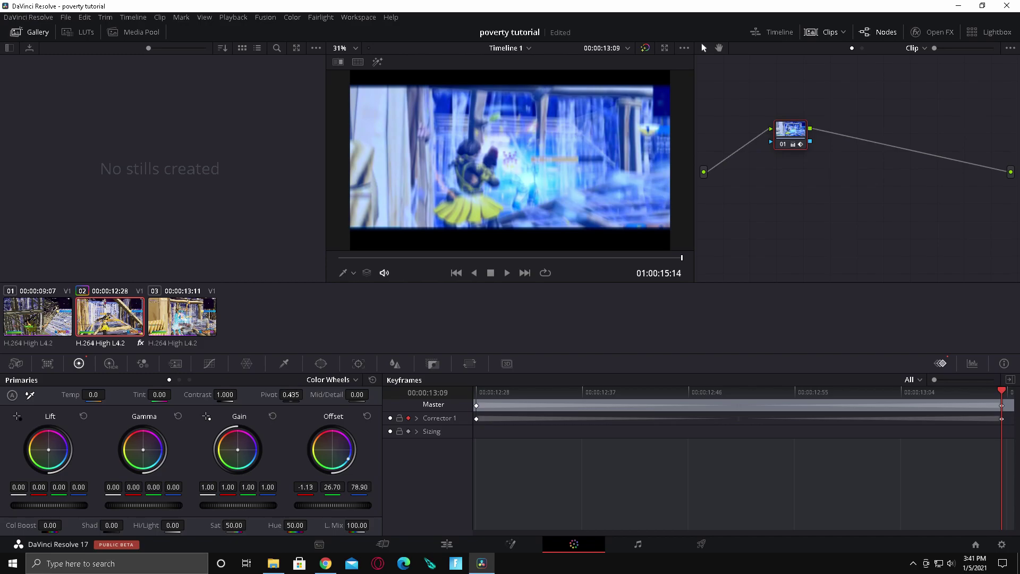
- Play back the middle clip's colour ramp on the Edit page
click(447, 543)
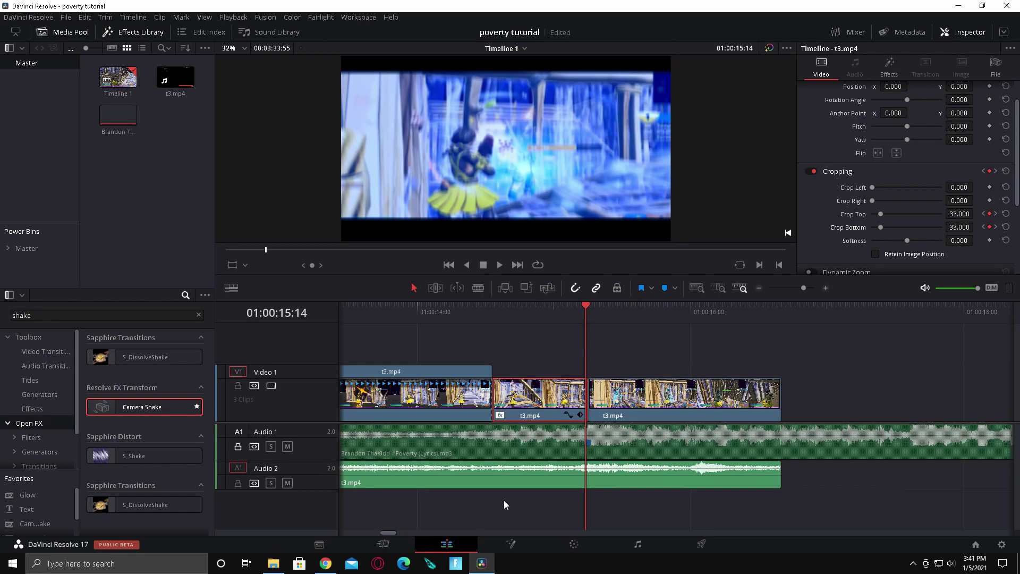
click(505, 314)
click(498, 310)
key(space)
key(space)
click(514, 306)
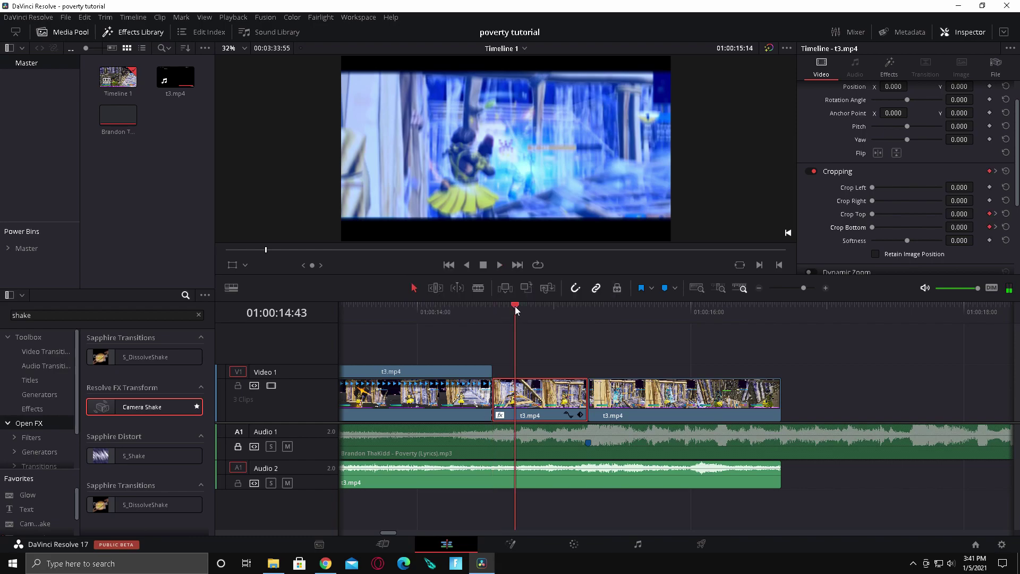
click(593, 308)
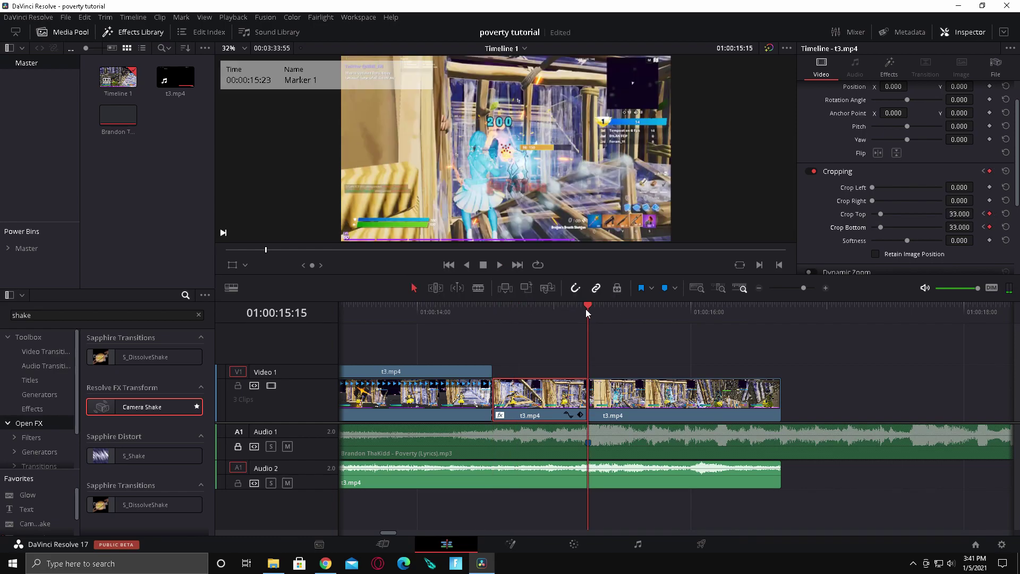
click(604, 304)
- Keyframe the third clip's start and push its Offset toward red
click(639, 413)
click(574, 544)
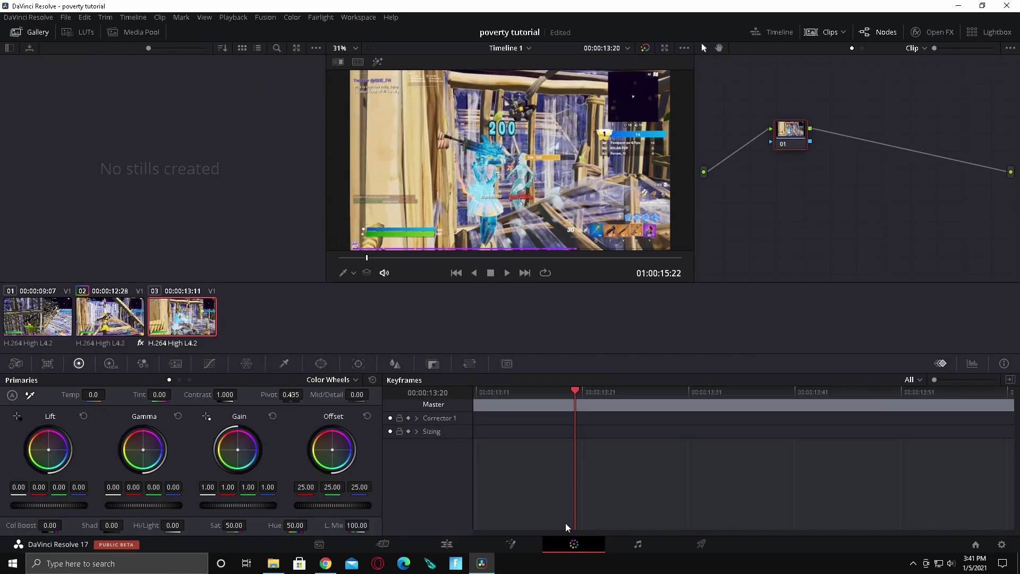
drag(576, 391, 476, 391)
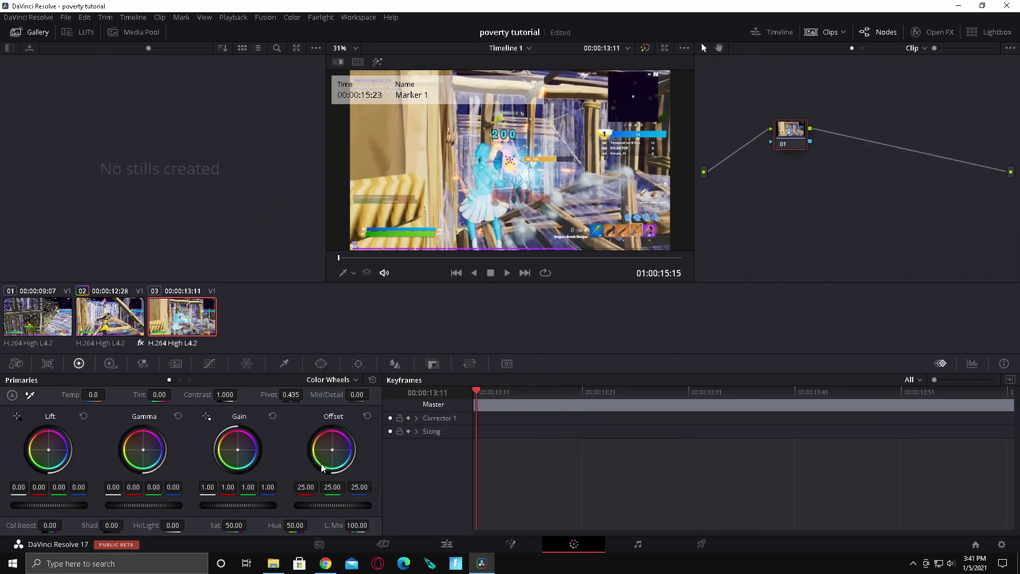
click(408, 418)
drag(333, 451, 327, 431)
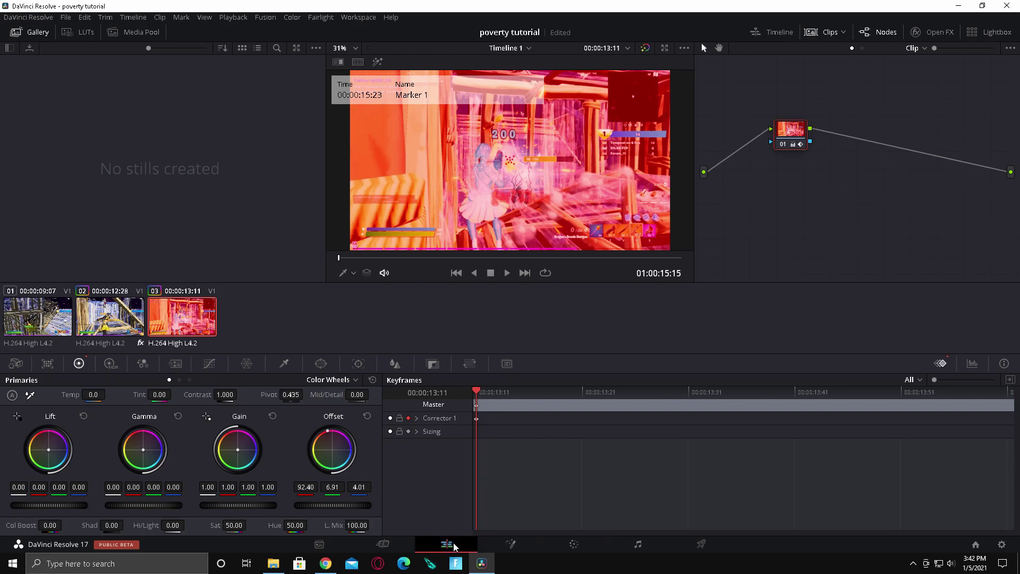
- Play back the edit from the middle clip's start up to Marker 1
click(454, 545)
click(498, 310)
key(space)
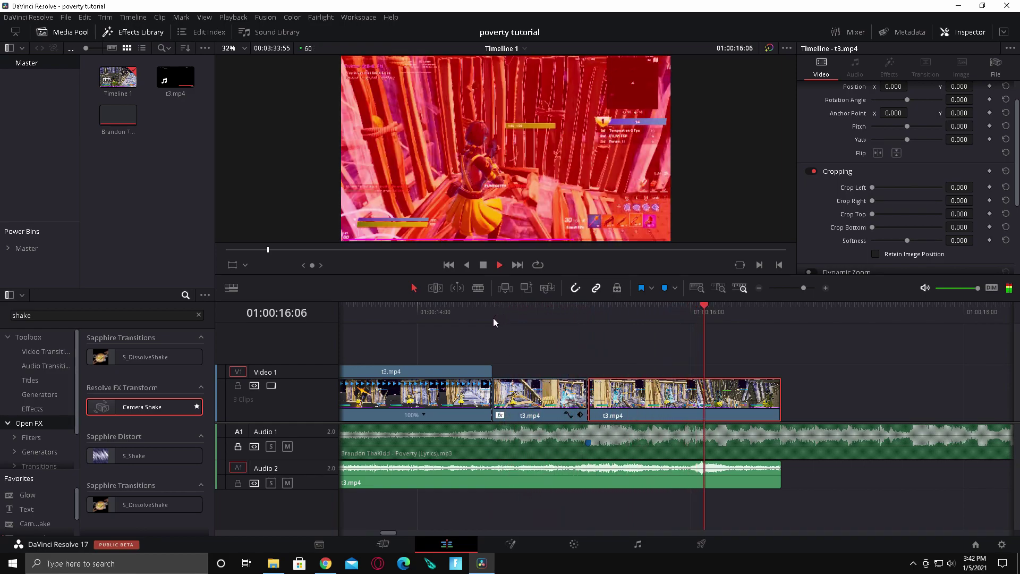
click(486, 314)
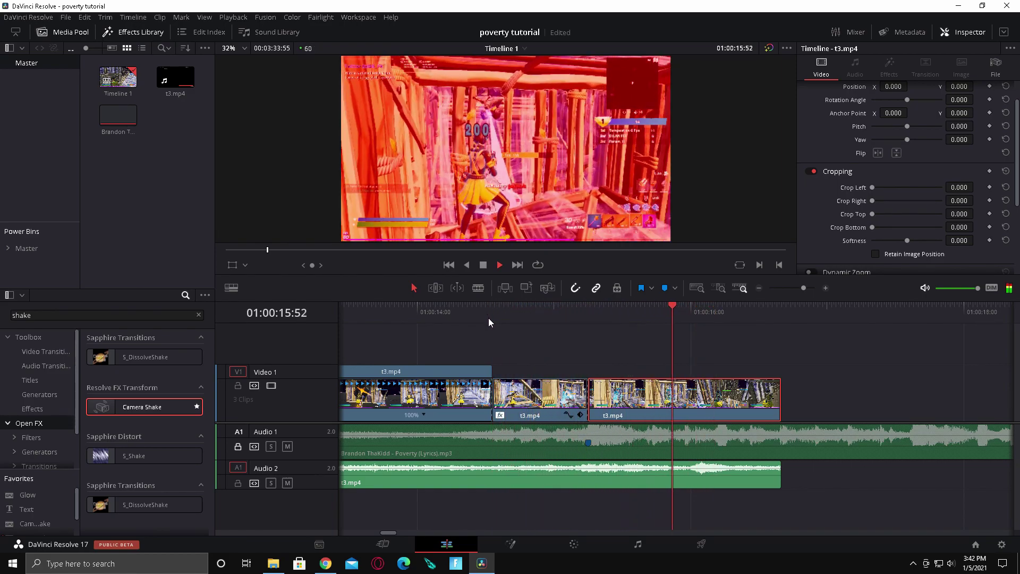
drag(574, 324, 591, 323)
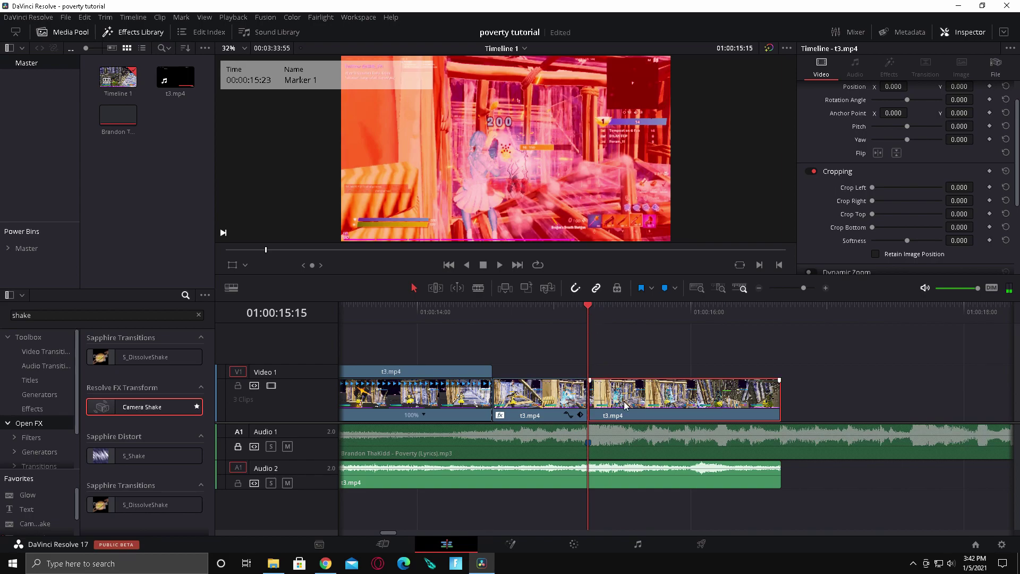
- Apply S_Shake to the third t3.mp4 piece and load the saved shake preset
click(142, 313)
key(BackSpace)
key(BackSpace)
key(BackSpace)
key(BackSpace)
text(S_shake)
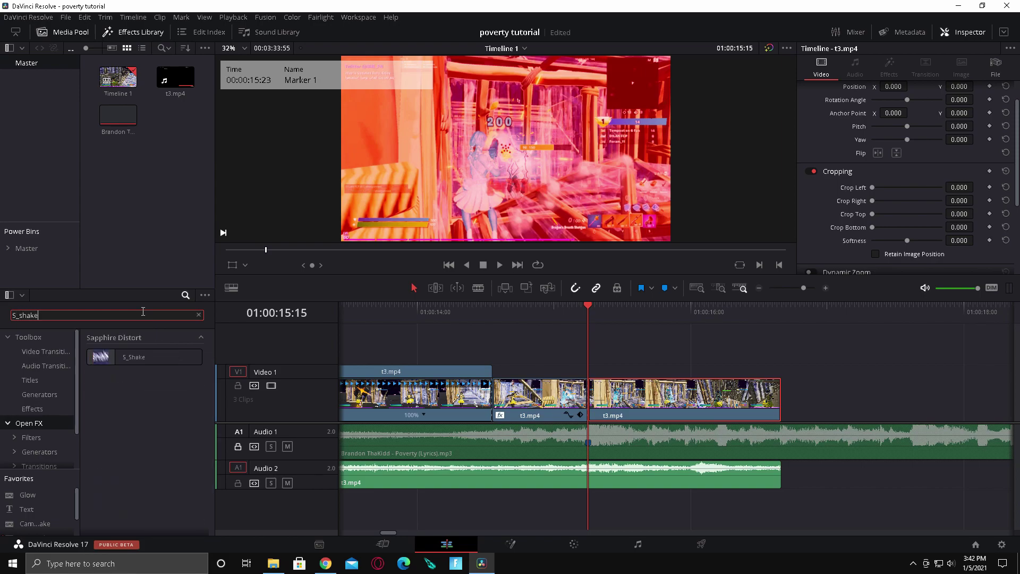
drag(154, 355, 676, 403)
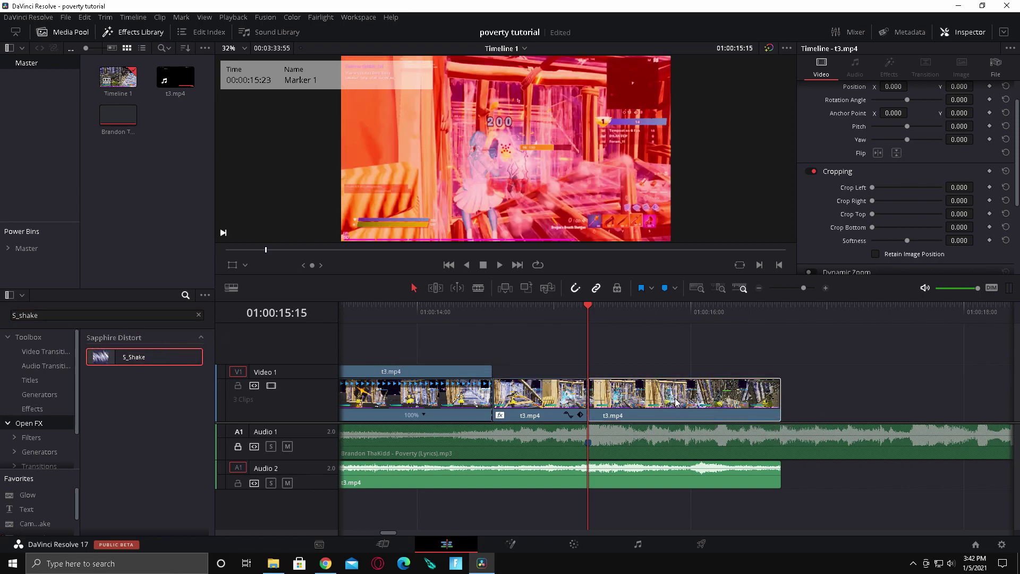
click(887, 64)
click(841, 128)
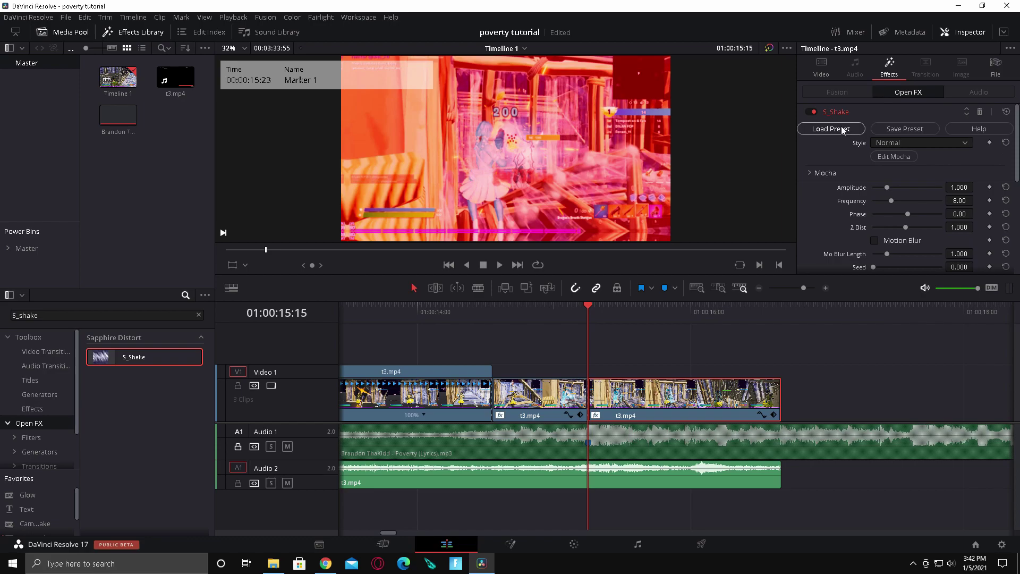
click(850, 142)
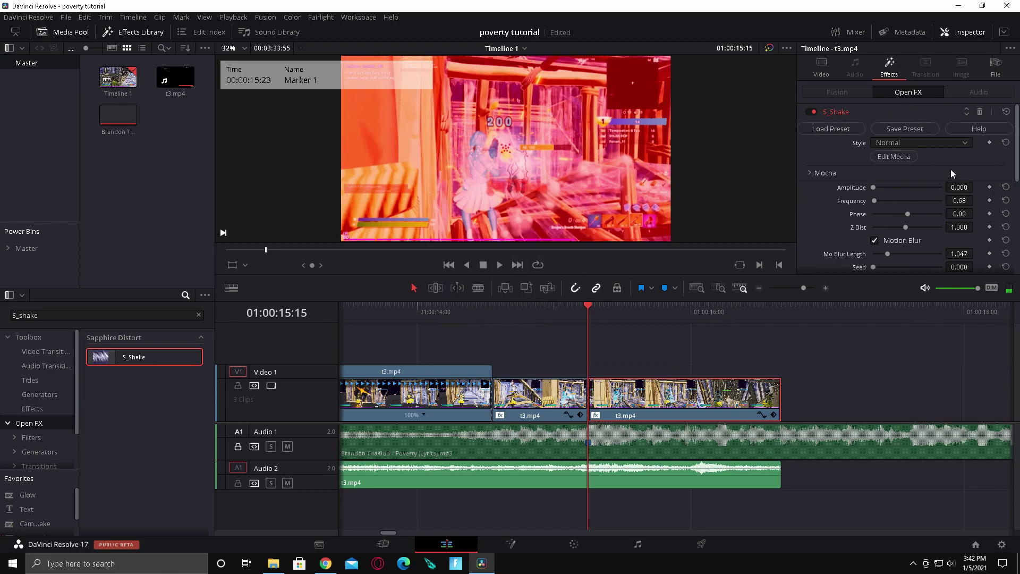
- Expand the X, Y, Z, Tilt Shake and Channels sections to check the preset values
scroll(950, 164, down, 3)
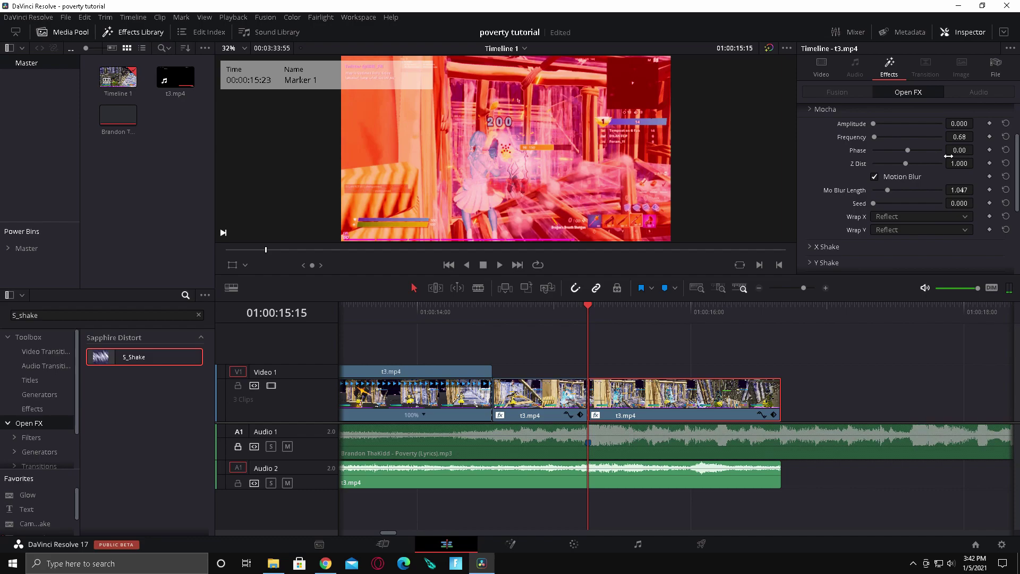
scroll(948, 158, down, 2)
click(825, 152)
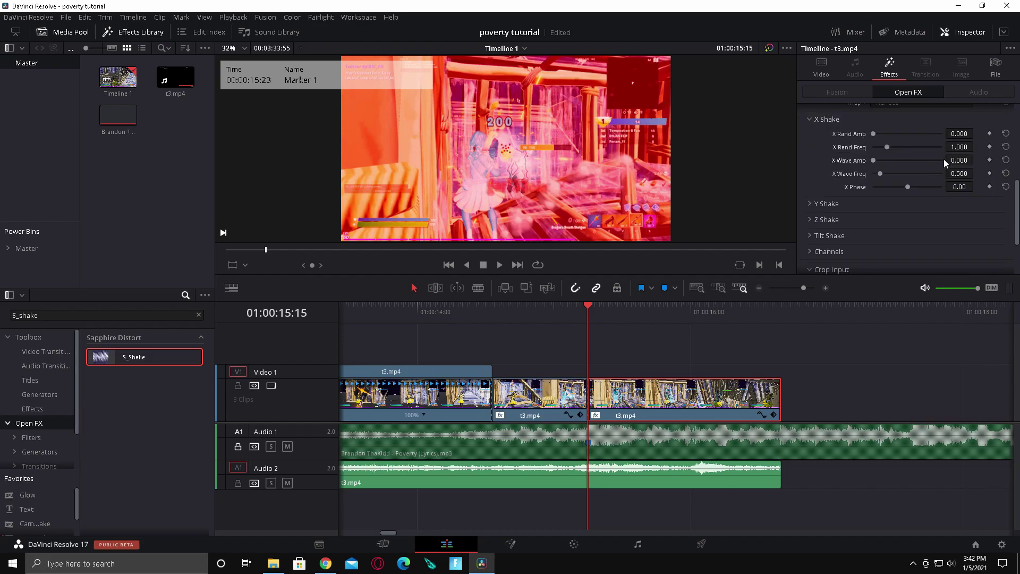
click(913, 161)
scroll(913, 161, down, 2)
click(852, 158)
scroll(910, 155, down, 2)
click(903, 181)
scroll(905, 163, down, 2)
click(853, 201)
scroll(909, 162, down, 3)
scroll(908, 164, up, 10)
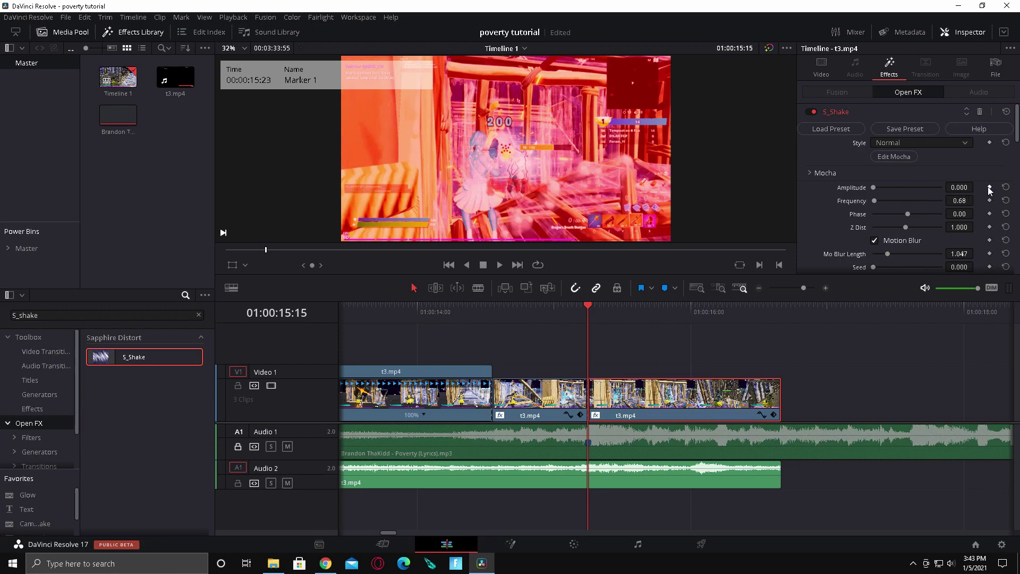
- Adjust the shake Amplitude to 0.300
drag(872, 187, 876, 189)
click(968, 187)
key(BackSpace)
key(BackSpace)
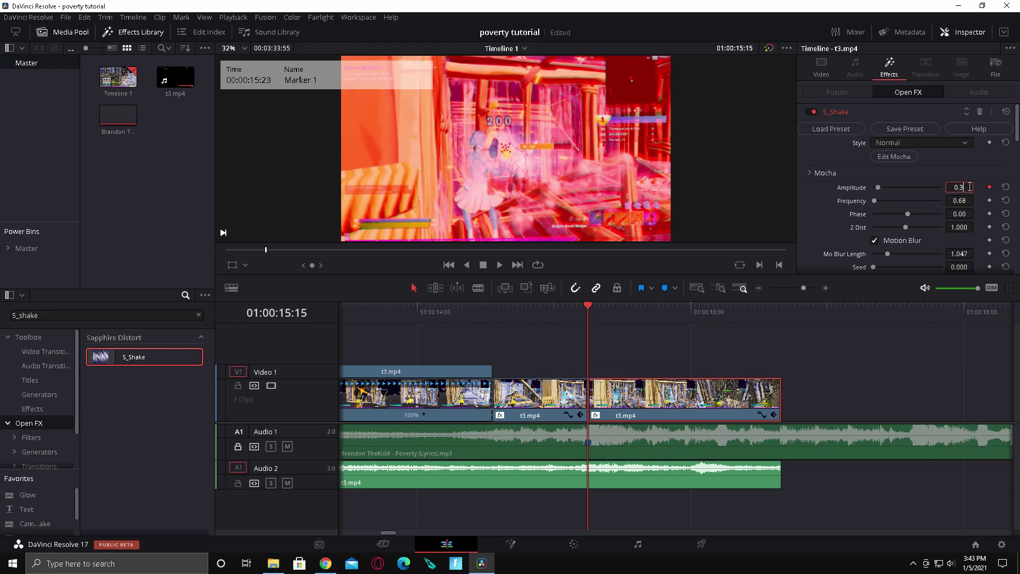
click(652, 345)
- On the third t3.mp4 clip, keyframe Amplitude to 0 at 01:00:16:07
mouse_move(604, 304)
mouse_down()
mouse_move(716, 310)
mouse_move(704, 331)
mouse_up()
click(693, 393)
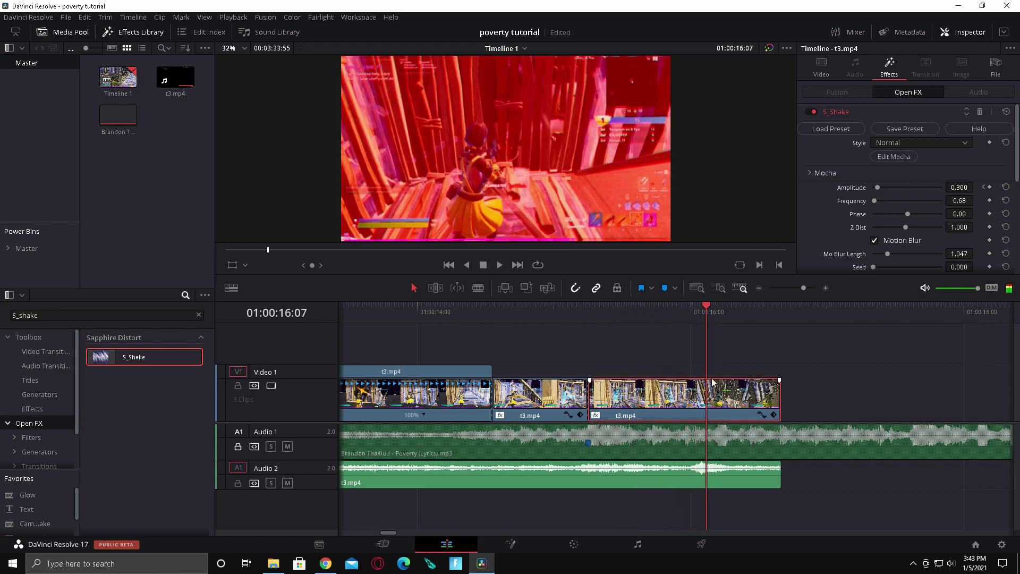
click(987, 187)
drag(877, 188, 840, 186)
- Play back from before the marker to preview the shake fading out
drag(627, 319, 485, 314)
key(space)
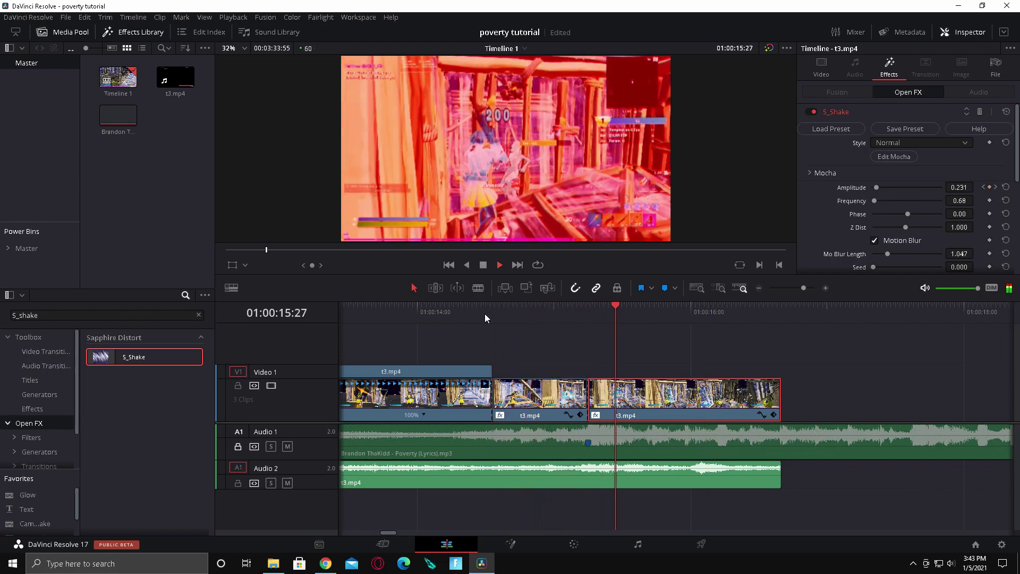
drag(511, 312, 487, 314)
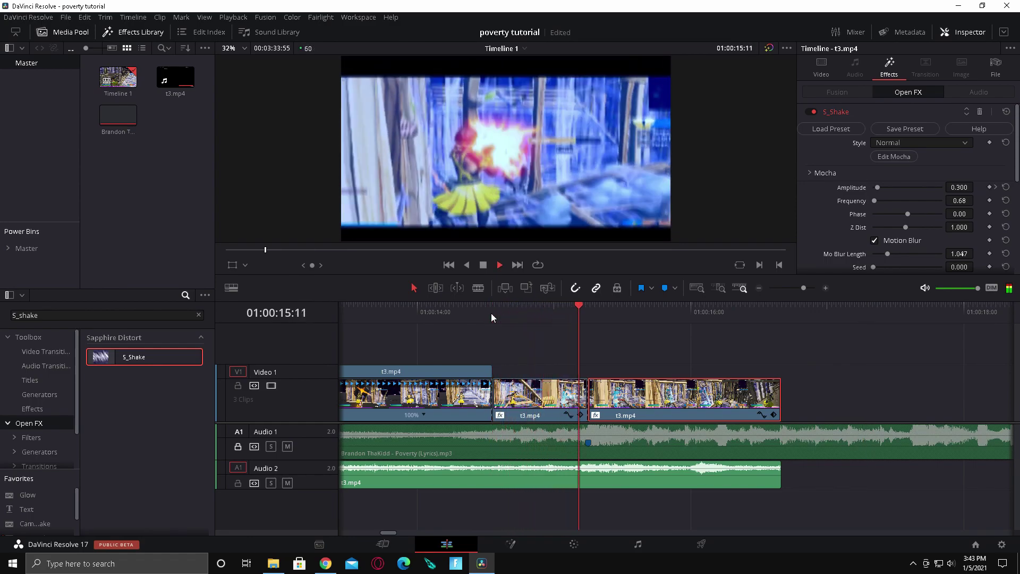
key(space)
- Keyframe the Amplitude to 0.500 at Marker 1 (01:00:15:15)
click(590, 316)
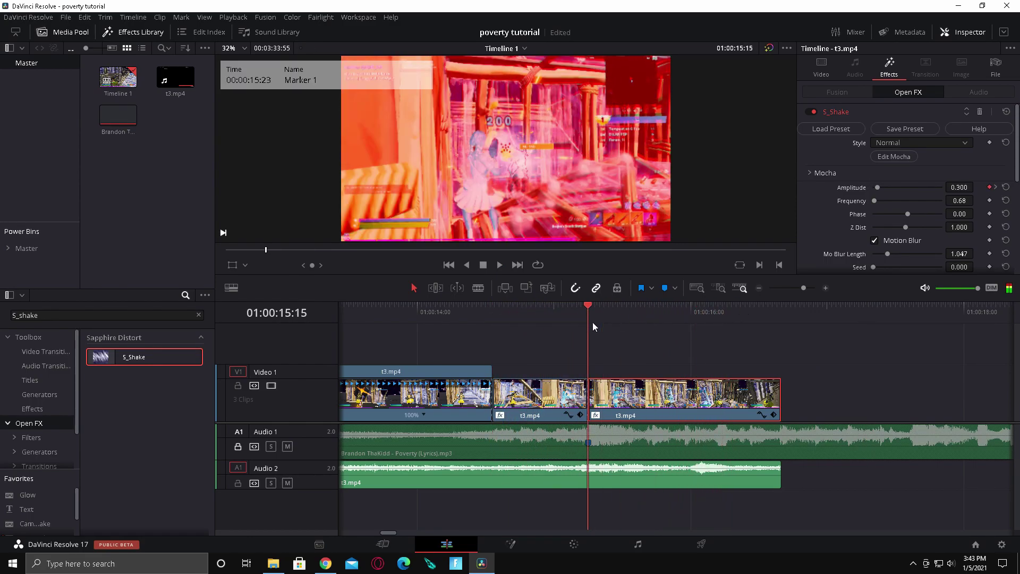
drag(959, 187, 965, 189)
key(BackSpace)
key(BackSpace)
key(BackSpace)
text(5)
key(Return)
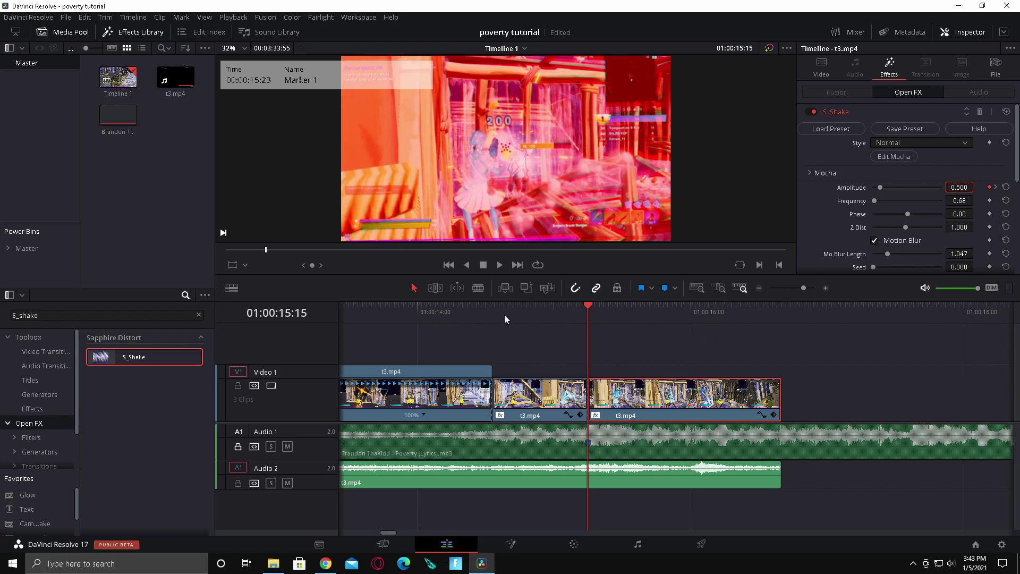
key(Right)
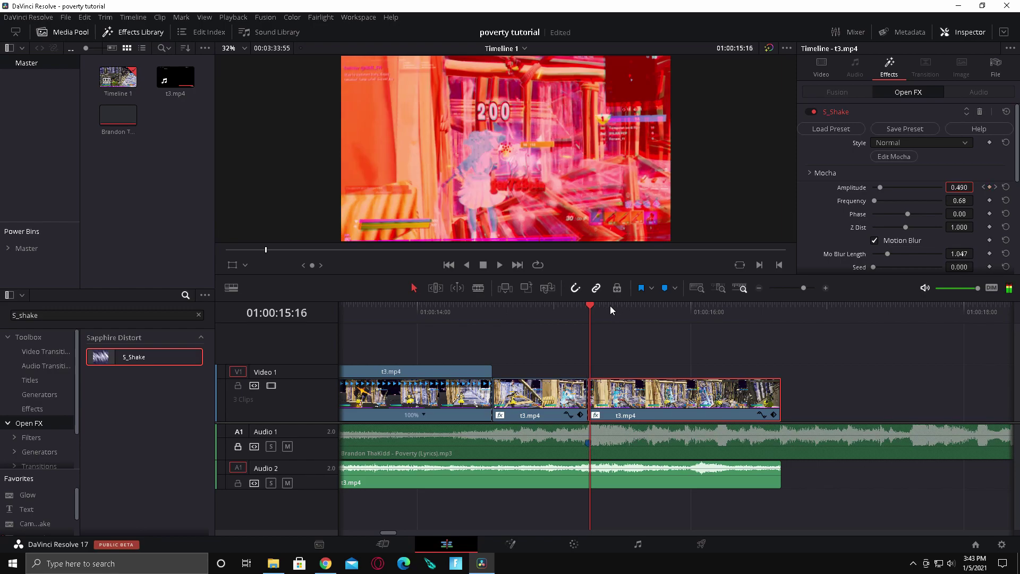
- Zoom the timeline out to show all clips and play the edit from the clips' start
click(394, 311)
click(796, 287)
drag(795, 287, 792, 287)
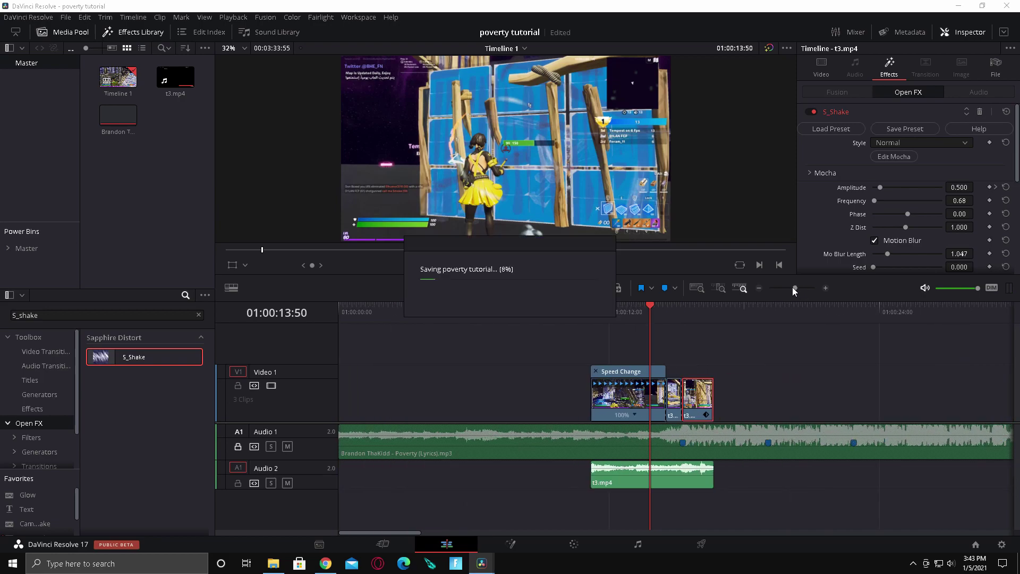
click(603, 310)
click(595, 306)
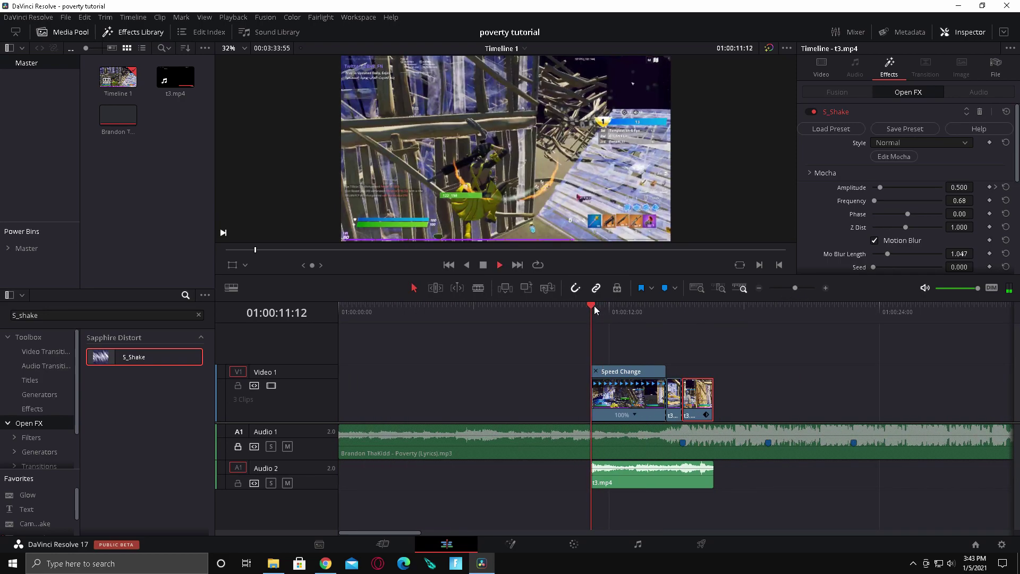
key(space)
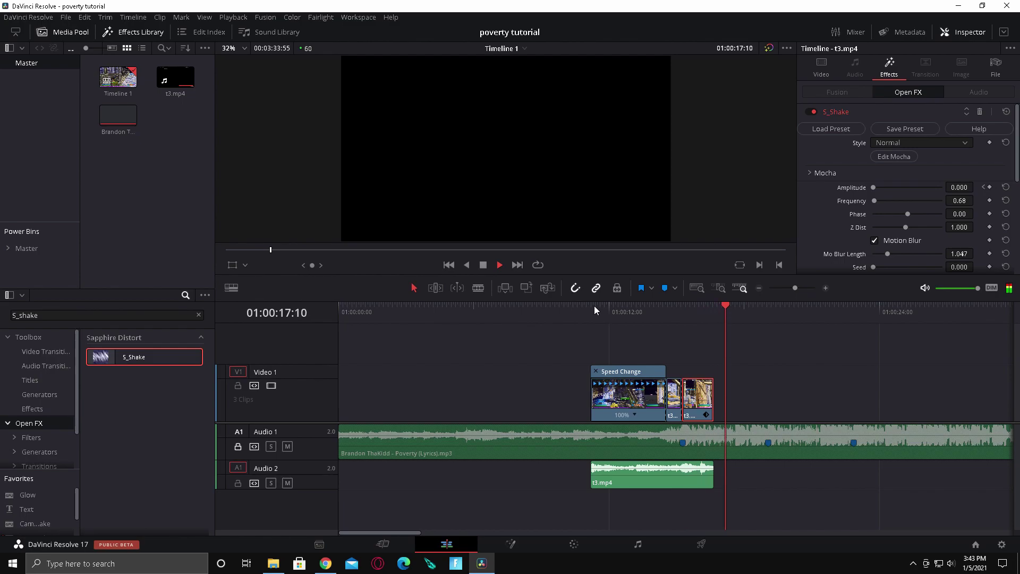
key(space)
key(b)
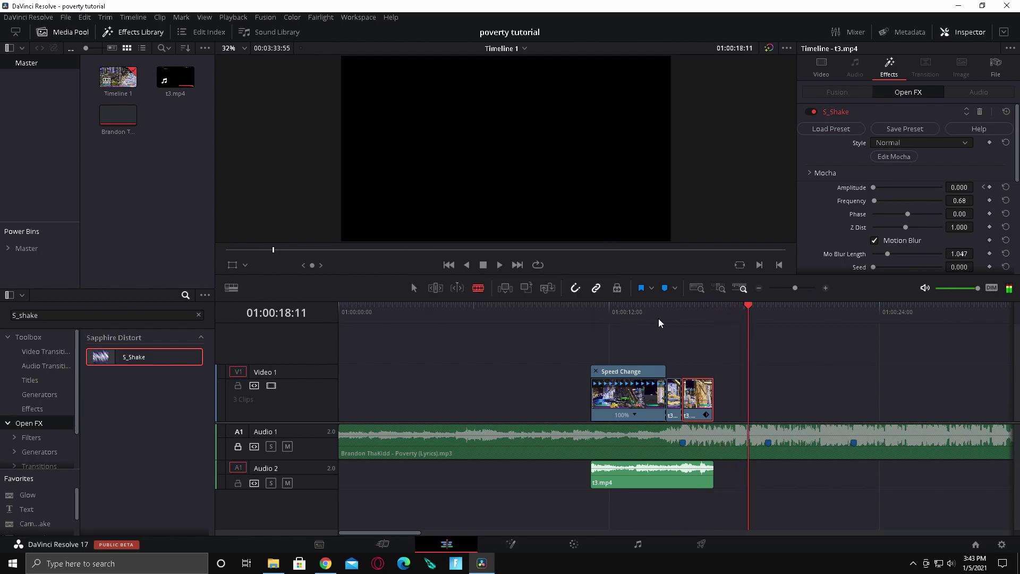
click(666, 312)
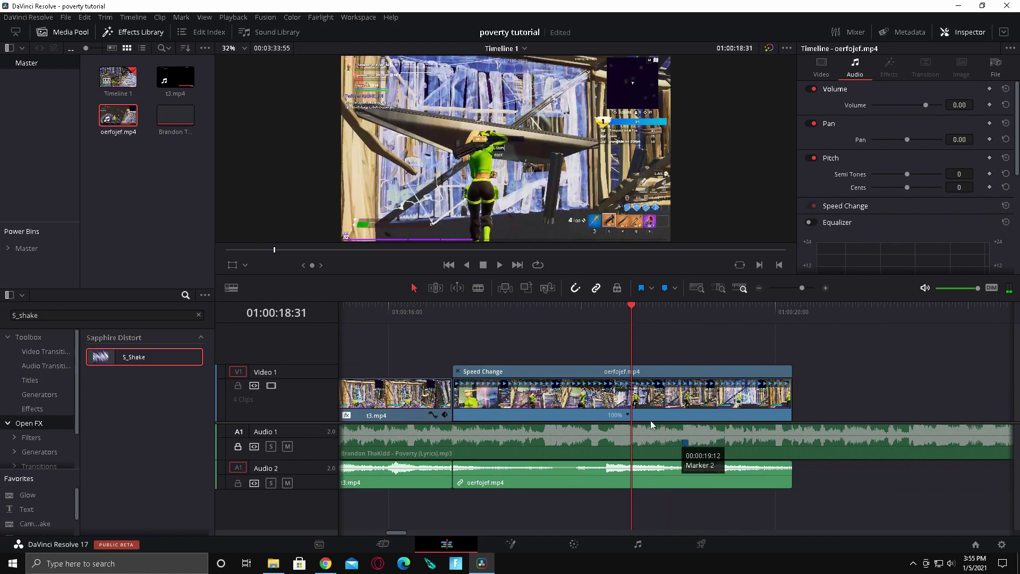
- Play oerfojef.mp4 and add a speed point at 01:00:18:39
drag(628, 307, 644, 306)
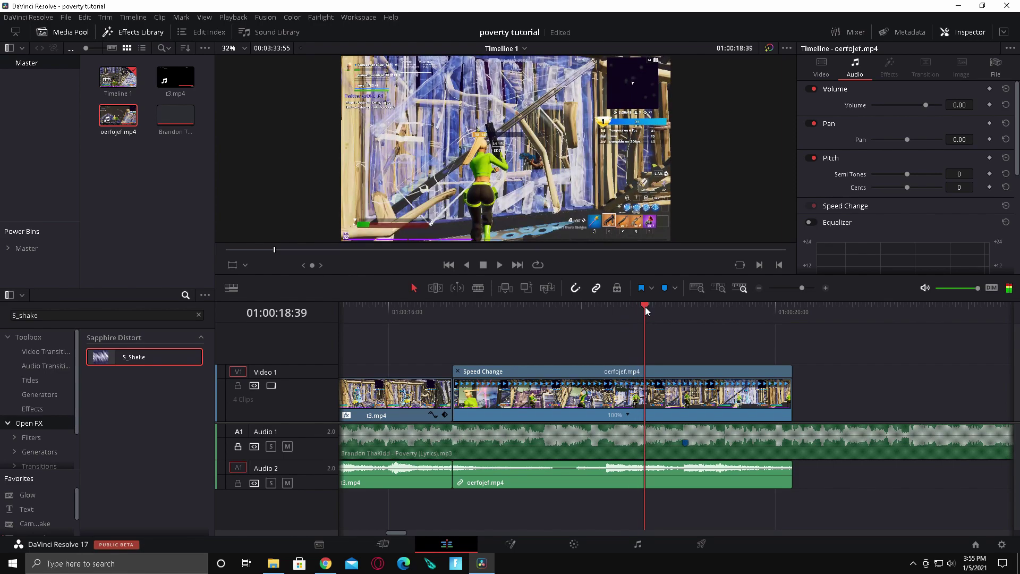
key(space)
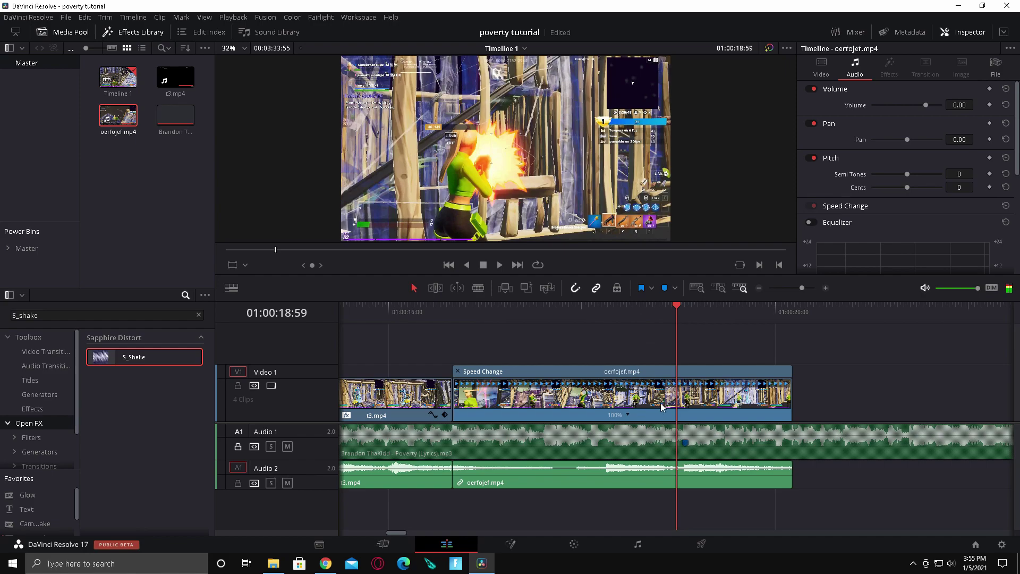
click(627, 414)
click(643, 428)
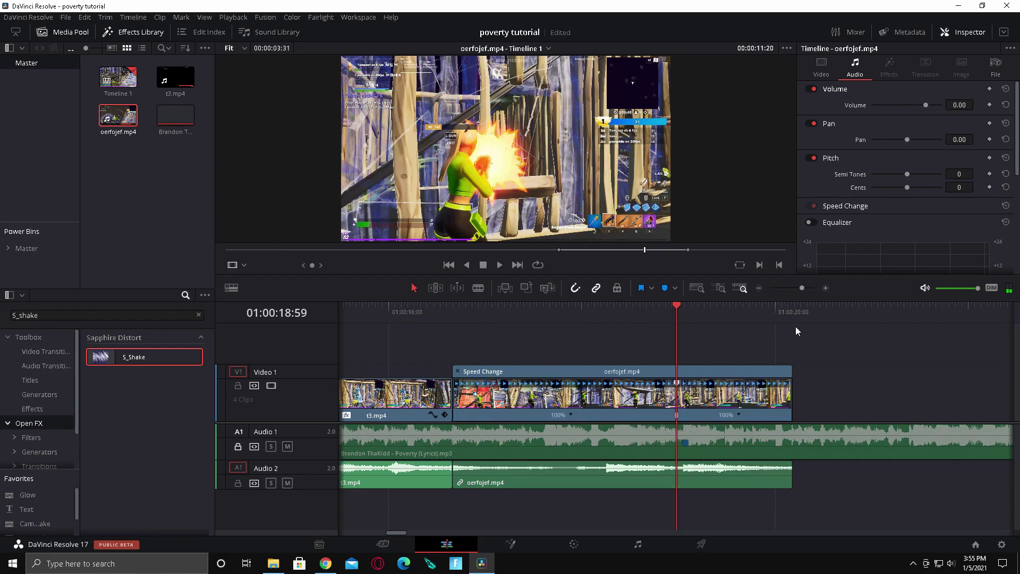
- Add a second speed point a few frames after Marker 2
key(Left)
key(Left)
key(Left)
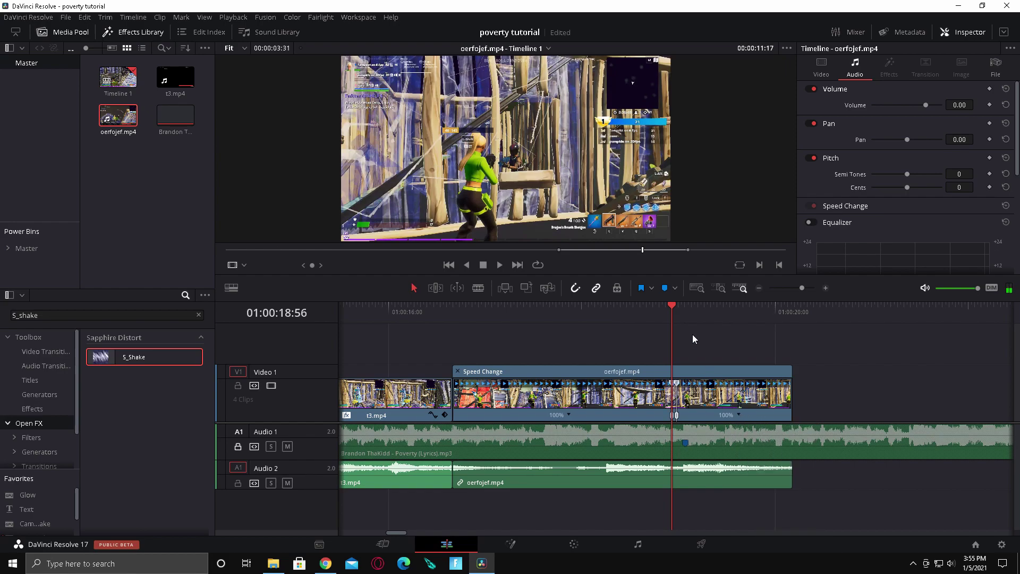
click(677, 305)
key(Right)
key(Right)
key(Right)
key(Right)
key(Right)
key(Right)
key(Right)
key(Right)
key(Right)
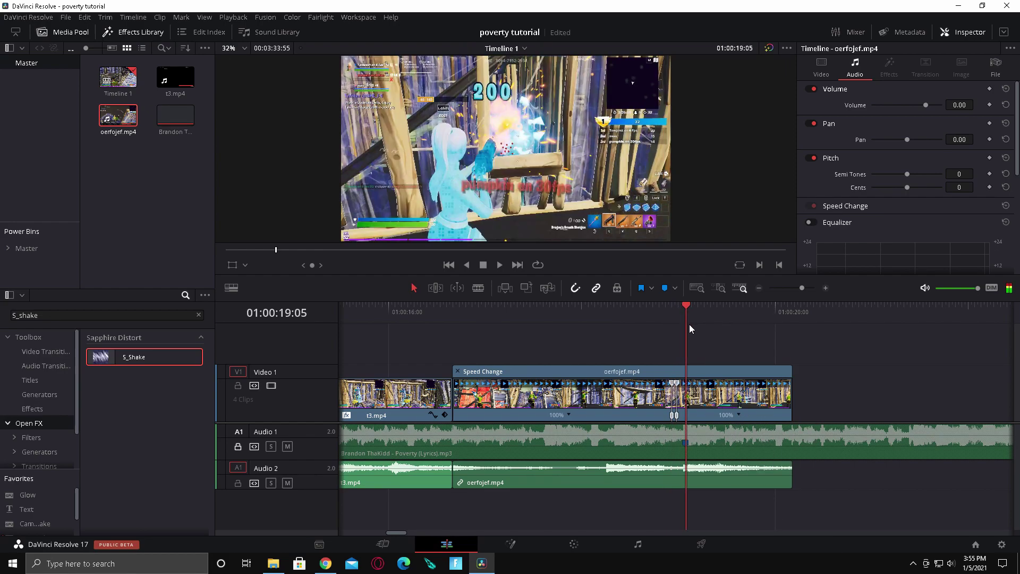
key(Left)
key(Left)
key(Left)
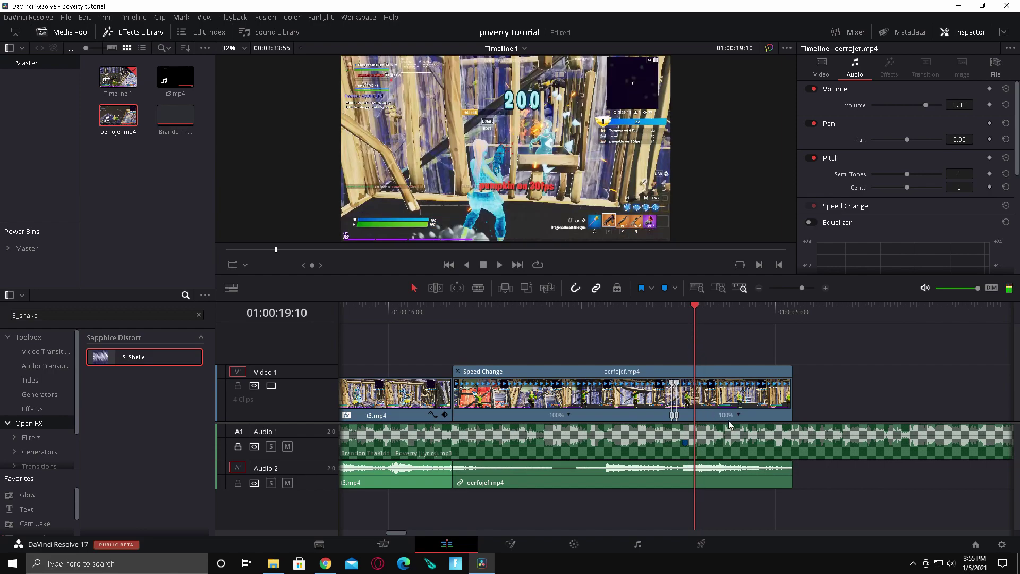
key(Right)
click(737, 415)
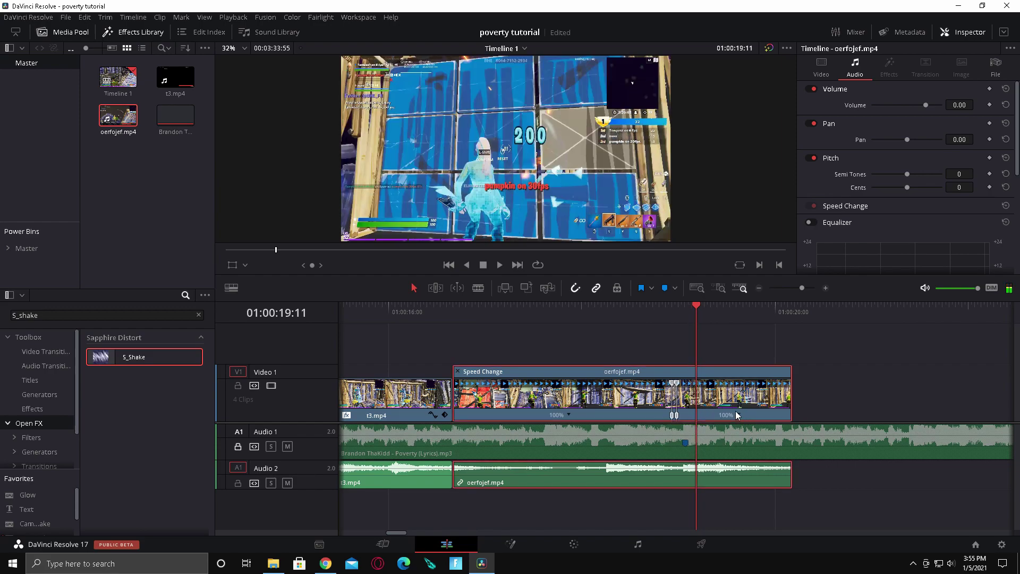
click(737, 413)
click(751, 425)
- Unlink the oerfojef.mp4 audio from its video
right_click(747, 395)
click(773, 386)
click(720, 338)
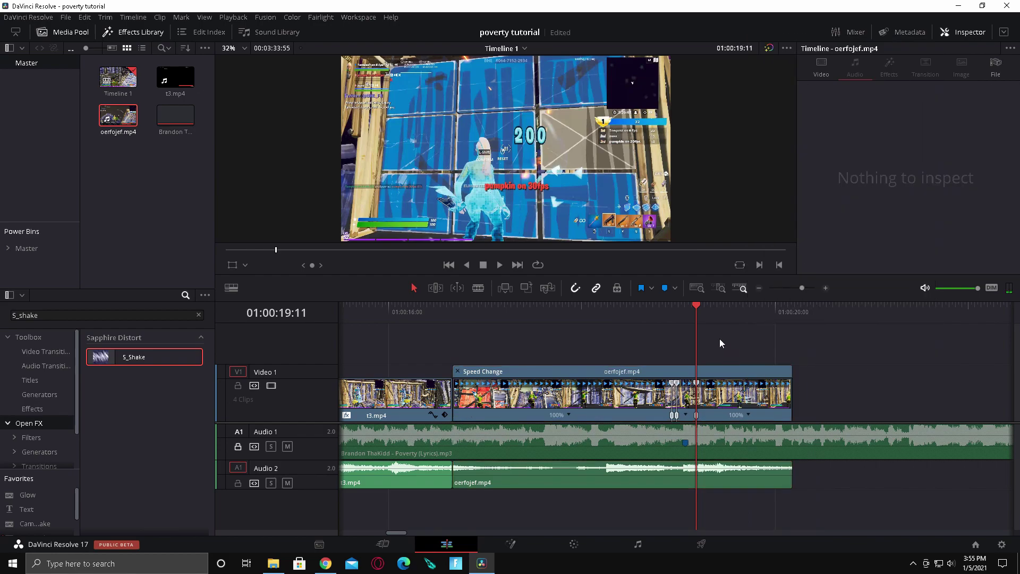
- Set the section between the speed points to 200% speed
click(686, 415)
mouse_move(726, 455)
click(791, 540)
click(657, 319)
drag(801, 287, 809, 287)
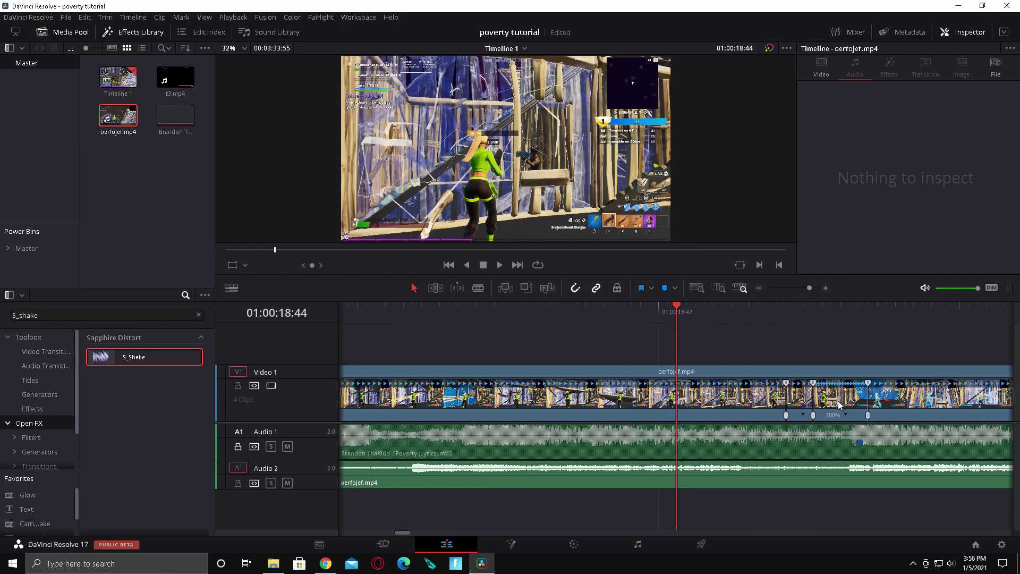
- Set the final sections of oerfojef.mp4 to 50% speed
click(802, 415)
mouse_move(824, 456)
click(896, 476)
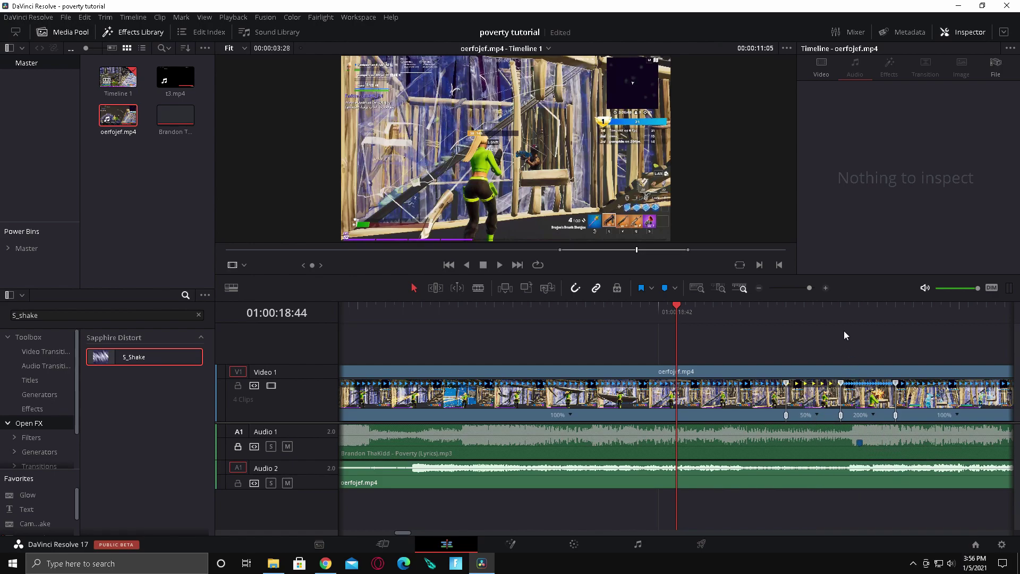
drag(804, 288, 801, 290)
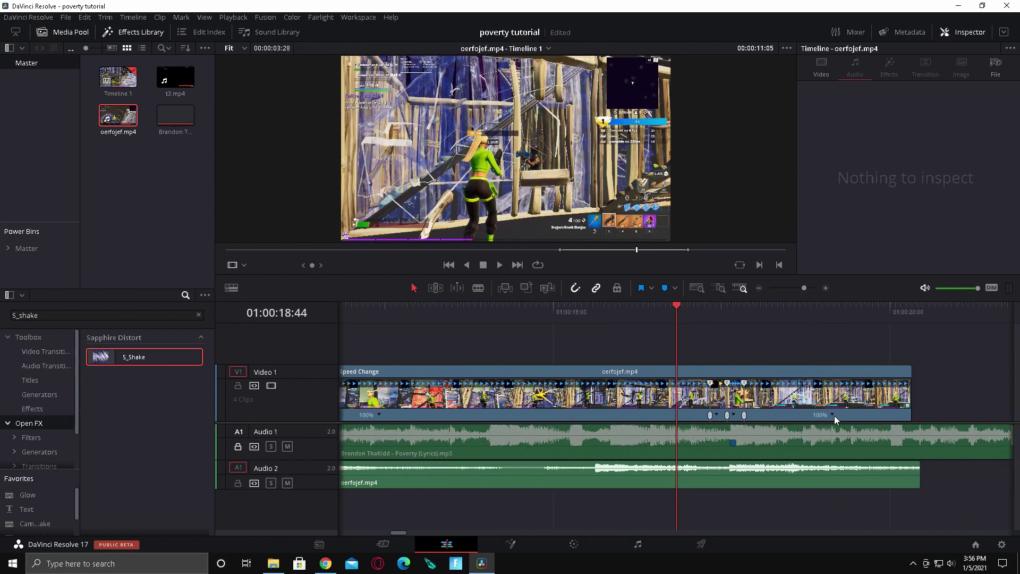
click(835, 418)
mouse_move(898, 455)
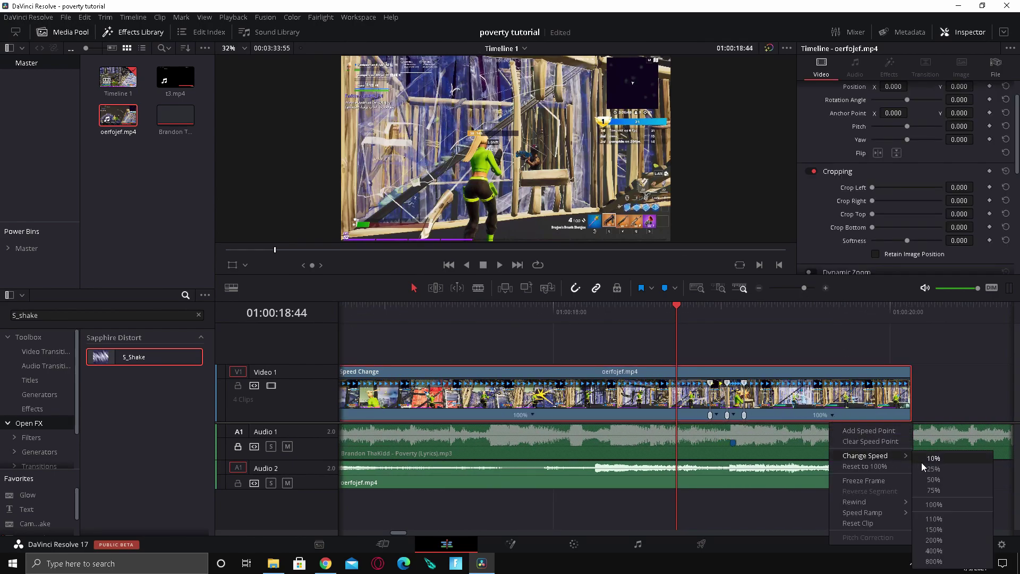
click(940, 480)
- Play the edit from 16:40 to 19:53 to check the speed changes
drag(804, 287, 796, 287)
click(660, 309)
key(space)
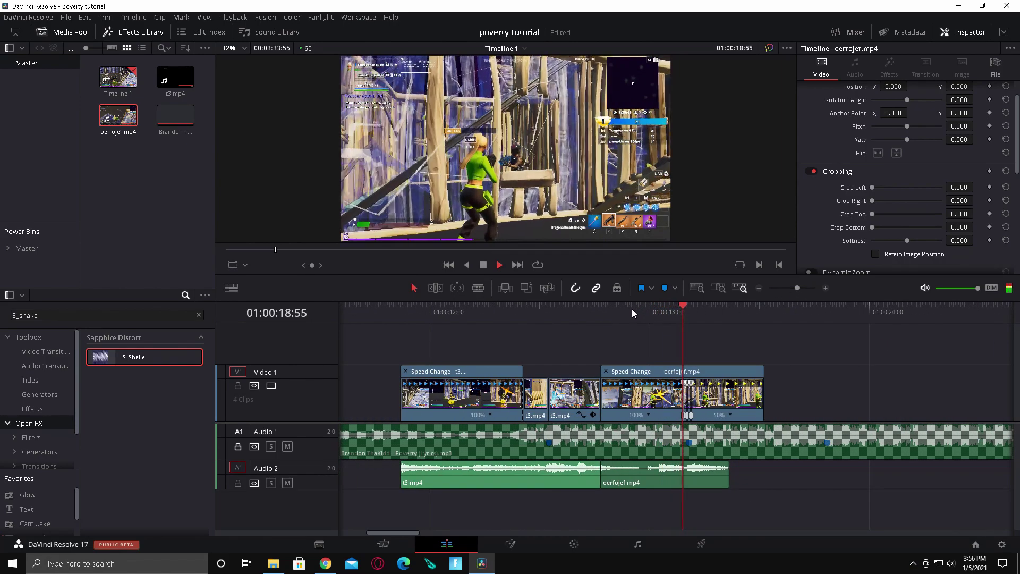
key(space)
click(601, 312)
key(space)
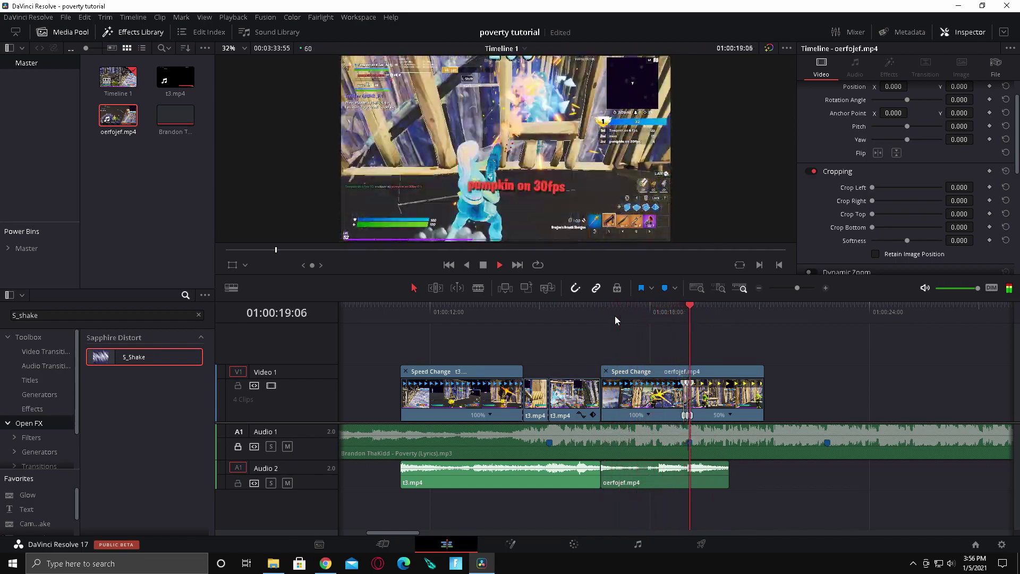
key(space)
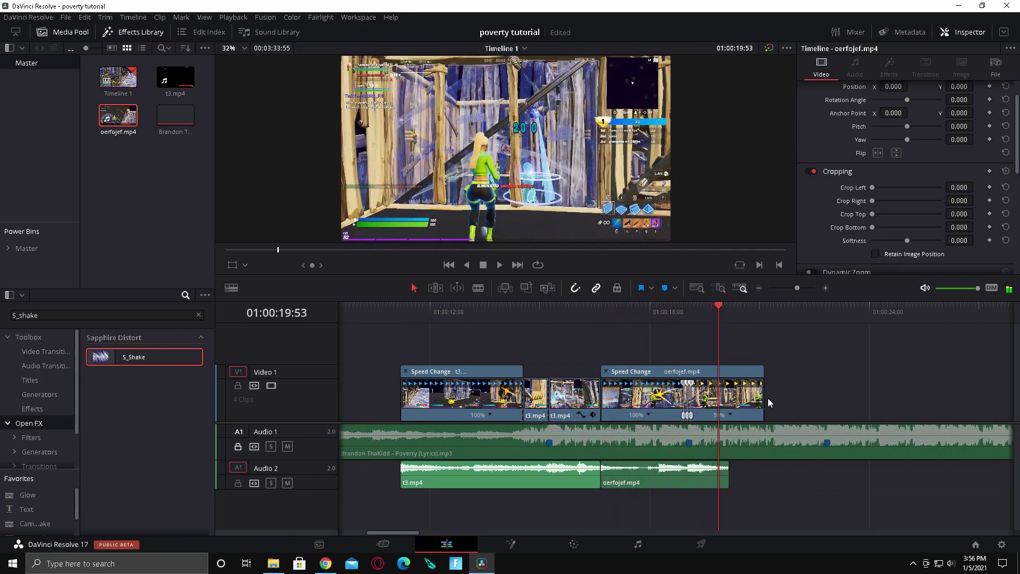
- Trim the clip's end back to the playhead and park on Marker 2 at 19:04
drag(763, 396, 718, 380)
click(699, 311)
click(686, 313)
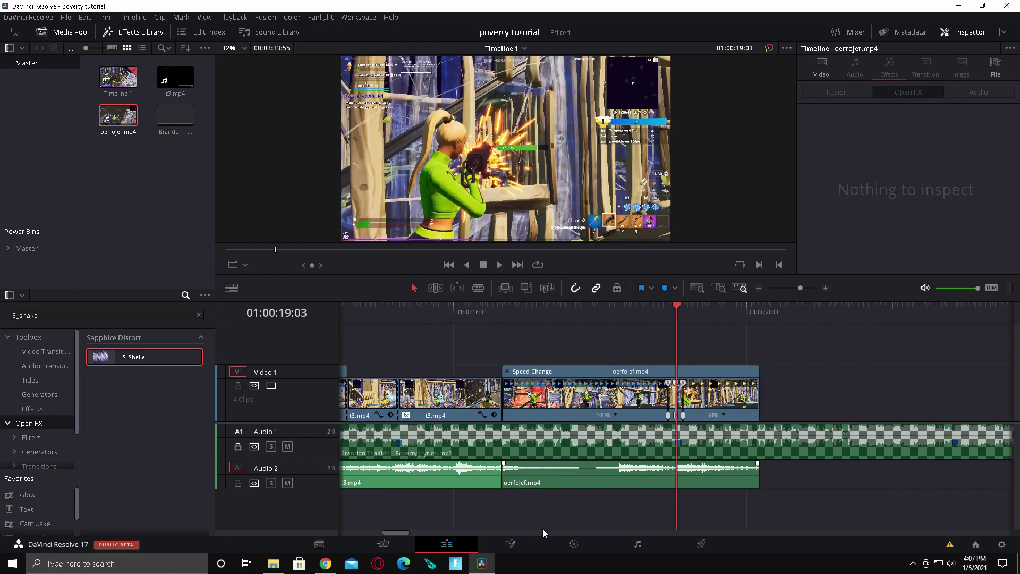
- In Fusion, add a Dent node and insert it between MediaIn1 and MediaOut1
click(510, 543)
key(shift+space)
text(dent)
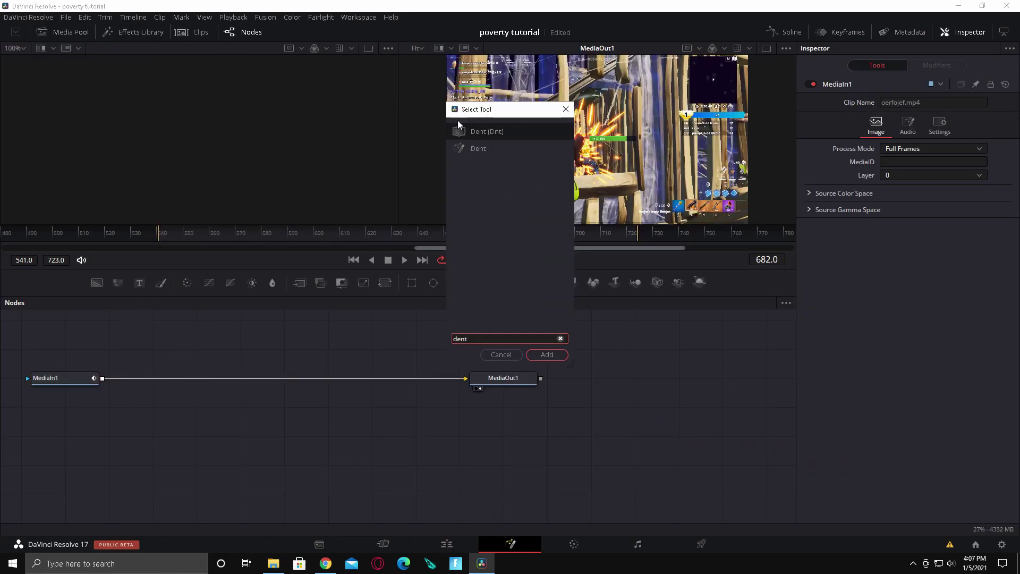
click(548, 355)
drag(514, 461, 339, 378)
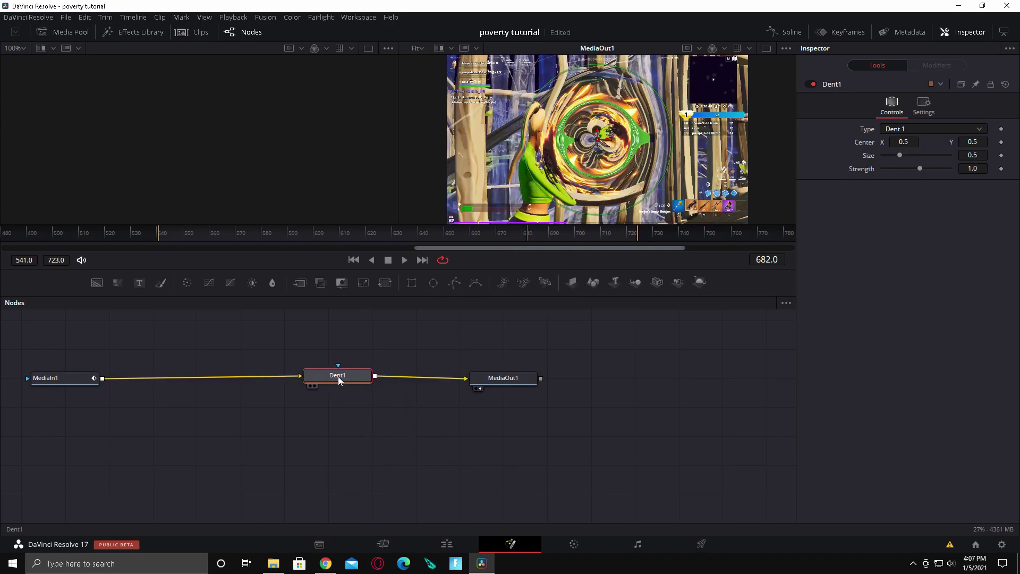
- Set Dent1 Size to 1.0 and Strength to 0.0
click(980, 154)
text(1)
key(Tab)
text(0)
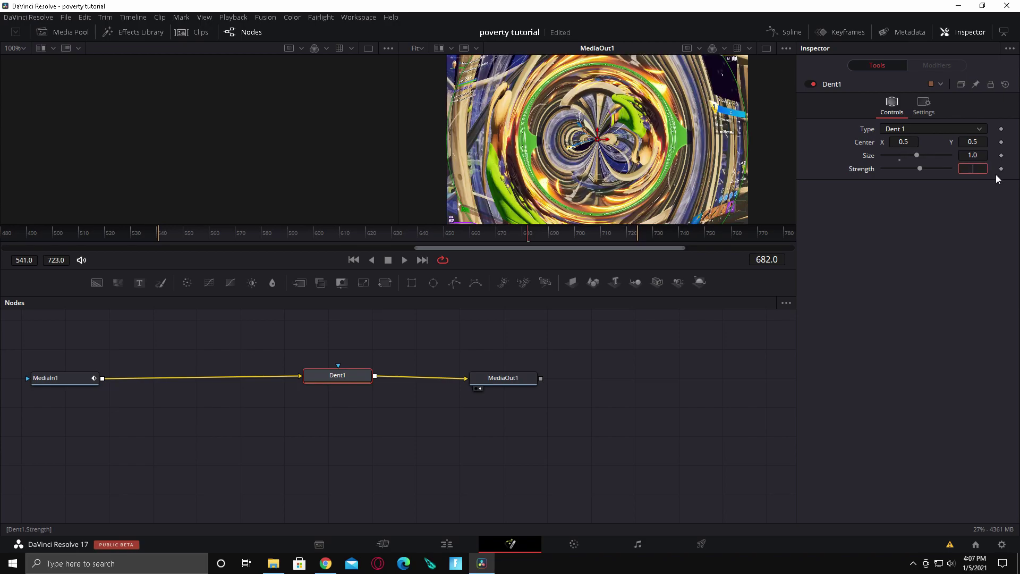
key(Tab)
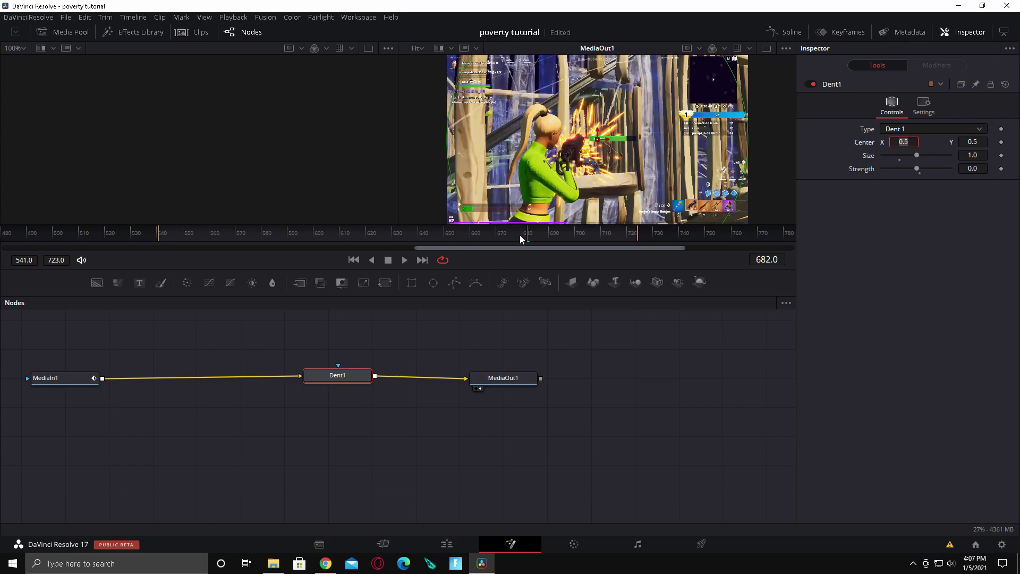
- Set a Dent Strength keyframe of 0.0 at frame 676
key(Return)
key(Right)
key(Right)
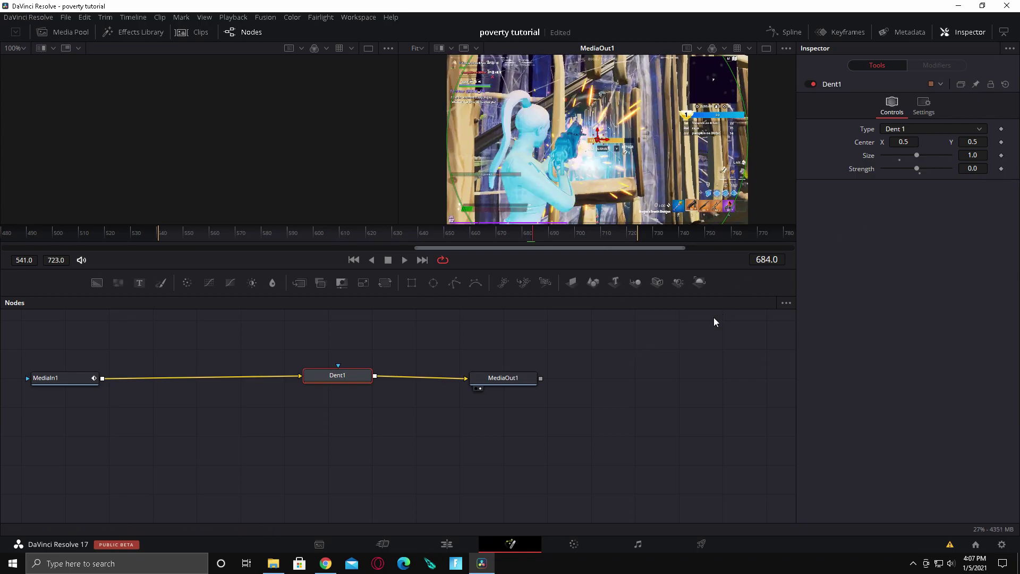
key(Left)
key(Left)
key(Left)
key(Left)
key(Left)
key(Left)
key(Left)
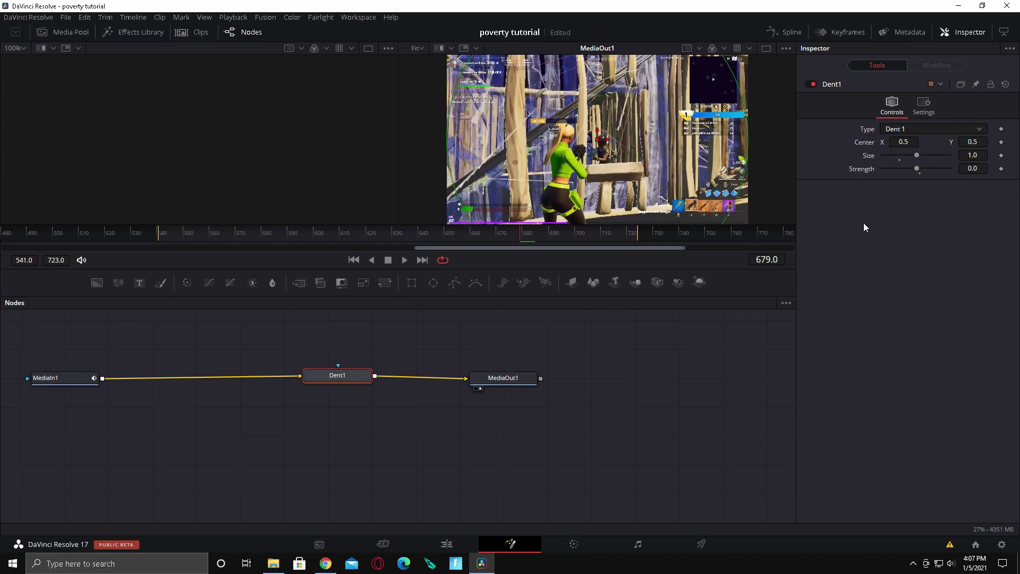
key(Left)
click(1001, 169)
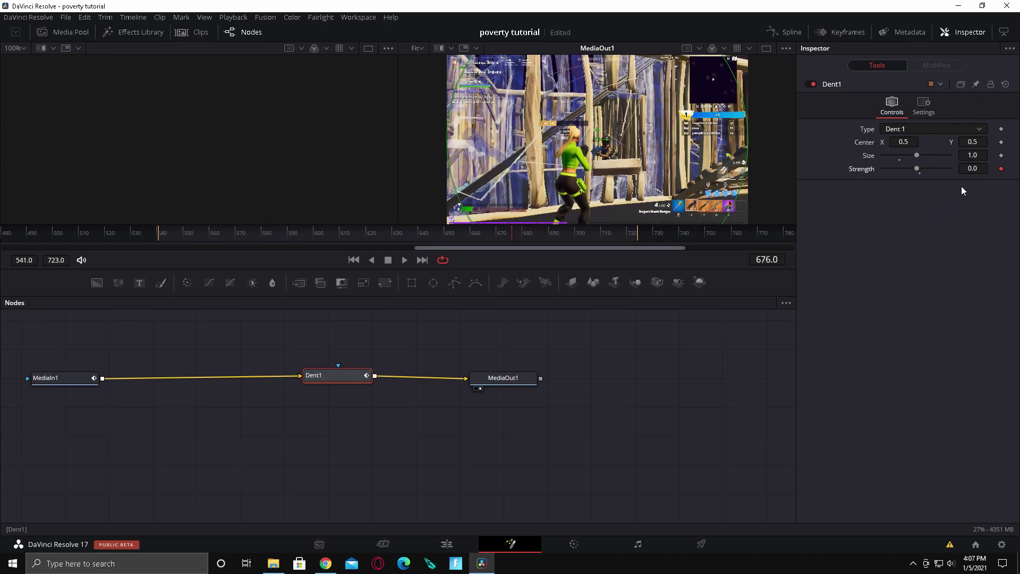
- Keyframe Strength to -0.07 at frame 684
drag(509, 235, 535, 234)
click(1001, 169)
click(979, 168)
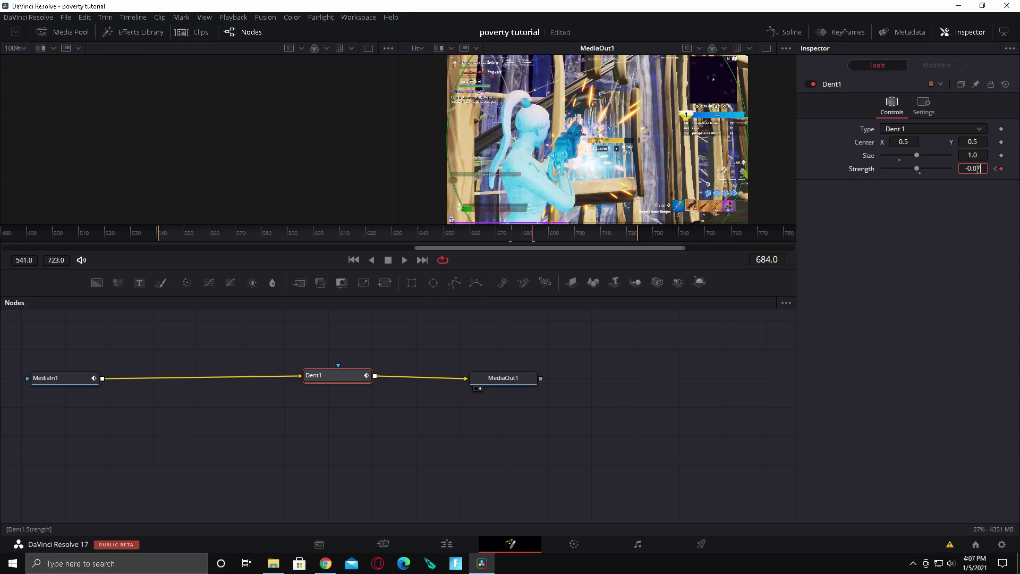
key(Tab)
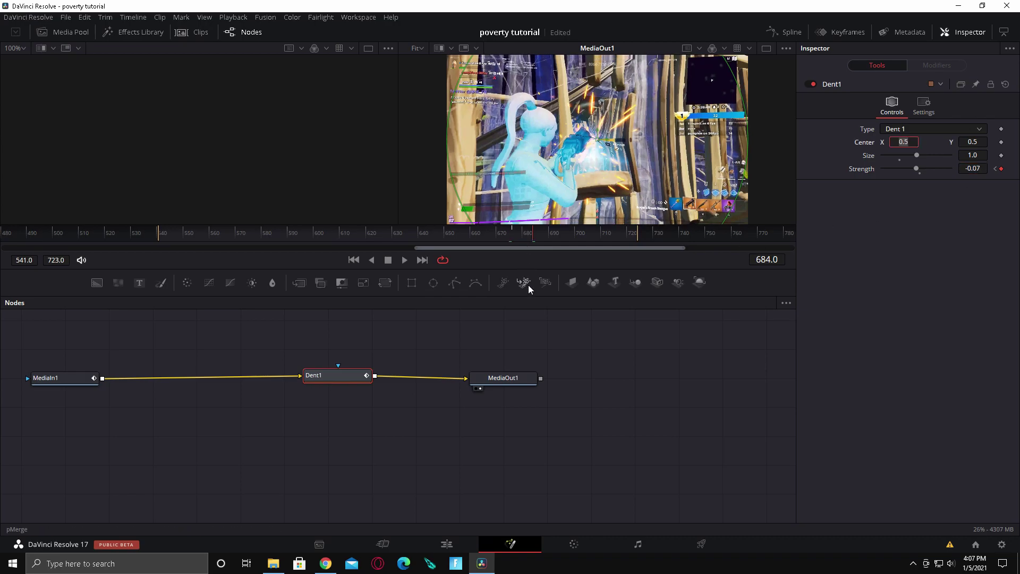
key(Return)
- Keyframe Strength back to 0.0 at frame 685
key(Right)
click(1001, 169)
click(973, 170)
text(0)
key(Tab)
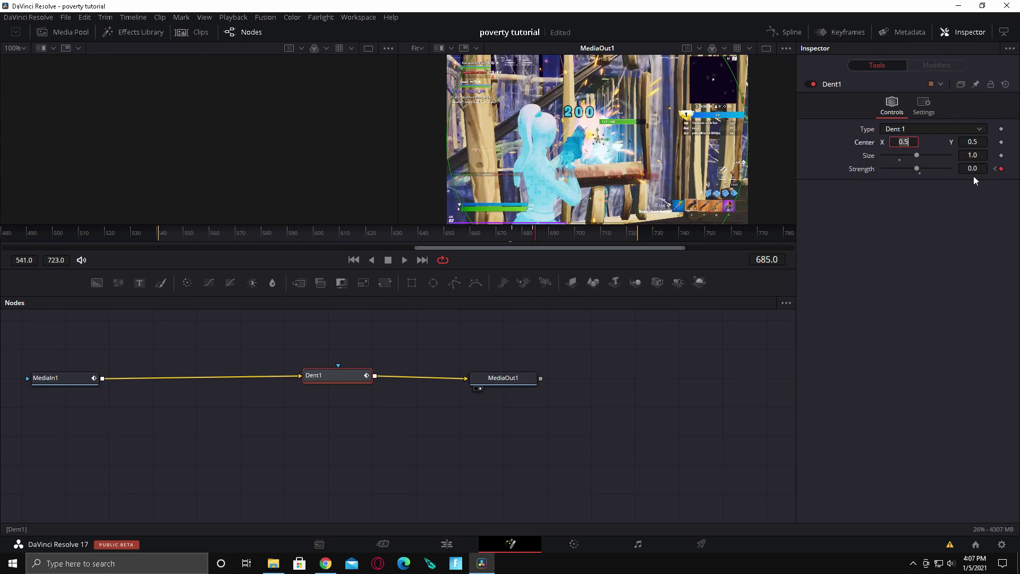
click(477, 234)
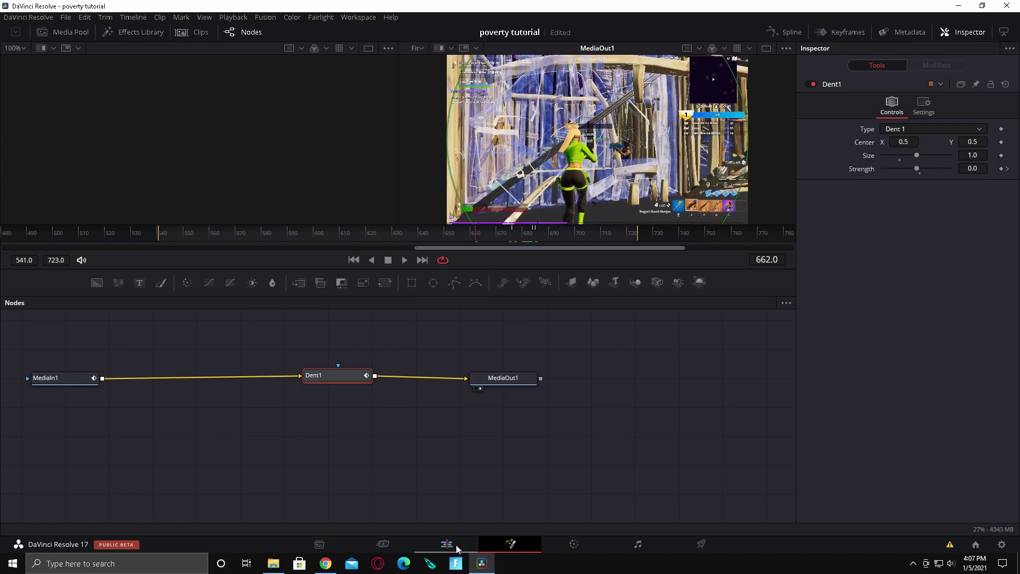
click(457, 547)
key(space)
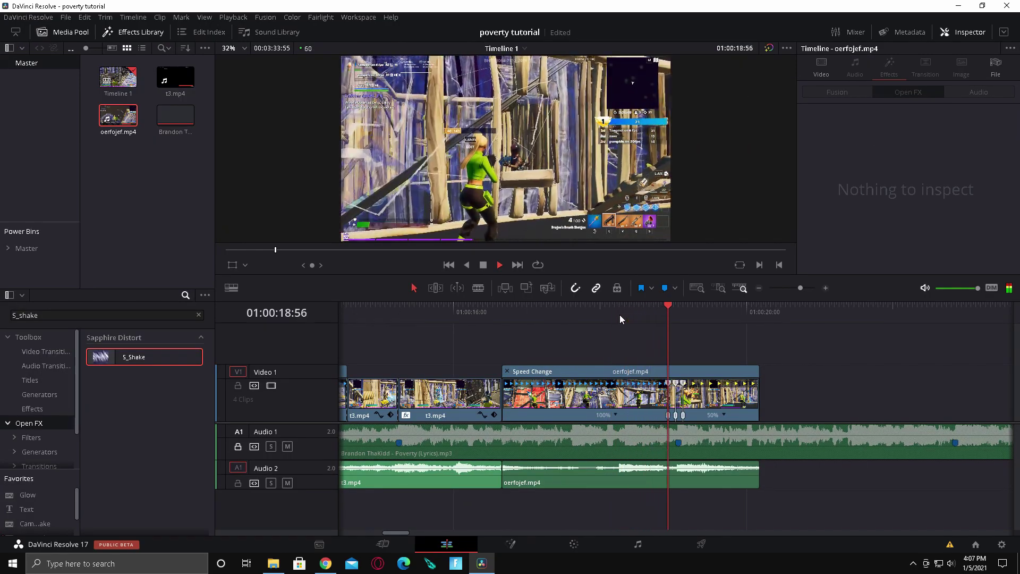
mouse_move(651, 314)
mouse_down()
mouse_move(703, 305)
mouse_move(677, 312)
mouse_up()
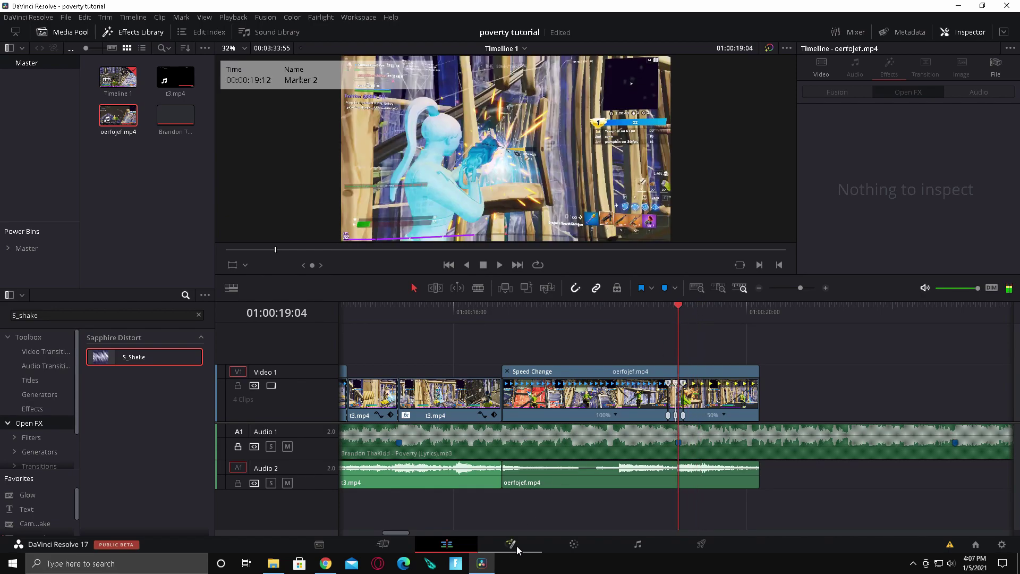
click(510, 543)
click(328, 375)
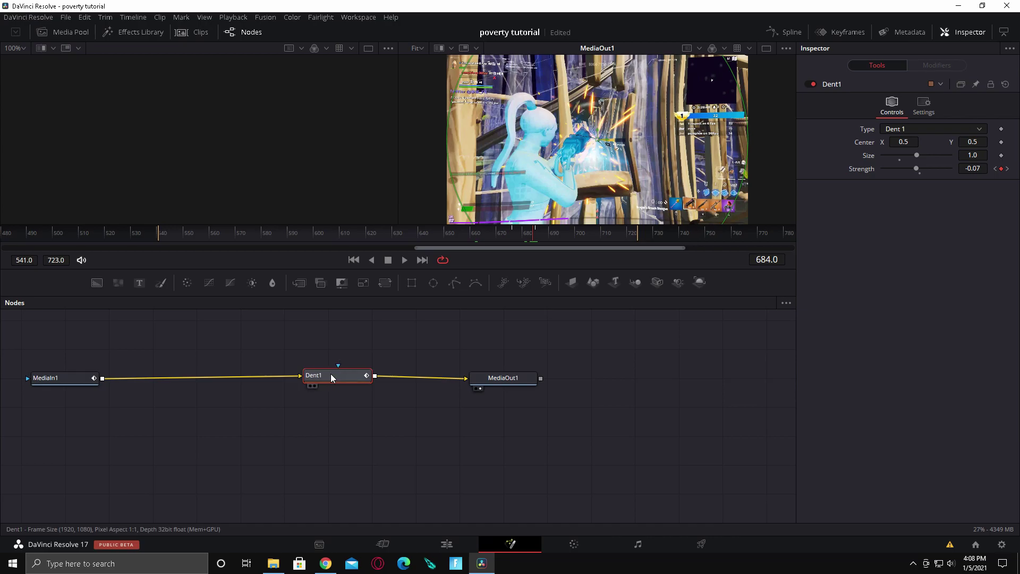
- Save Dent1's settings as 'dent effect' in the Videos\effects folder
right_click(324, 374)
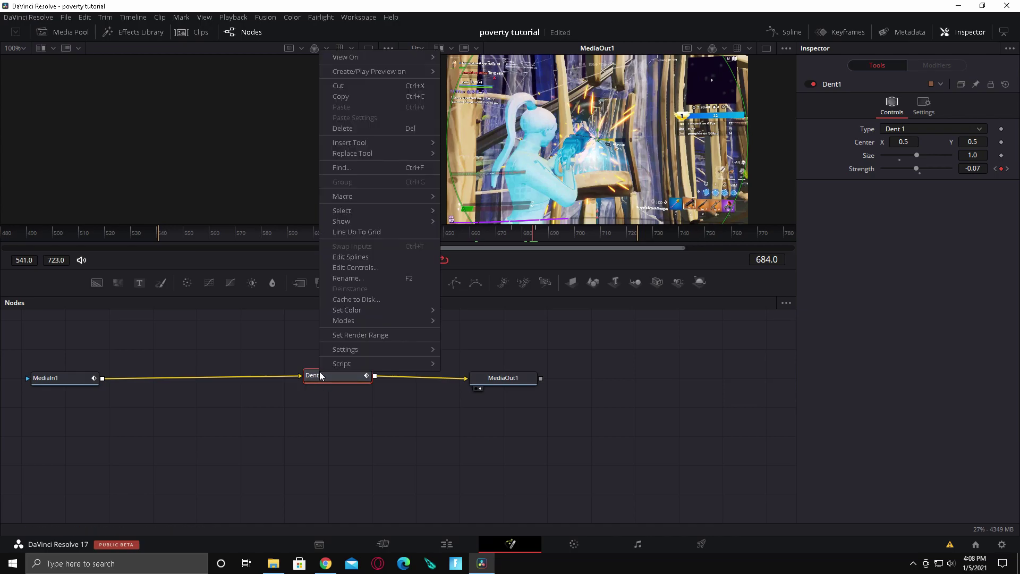
mouse_move(428, 353)
click(466, 362)
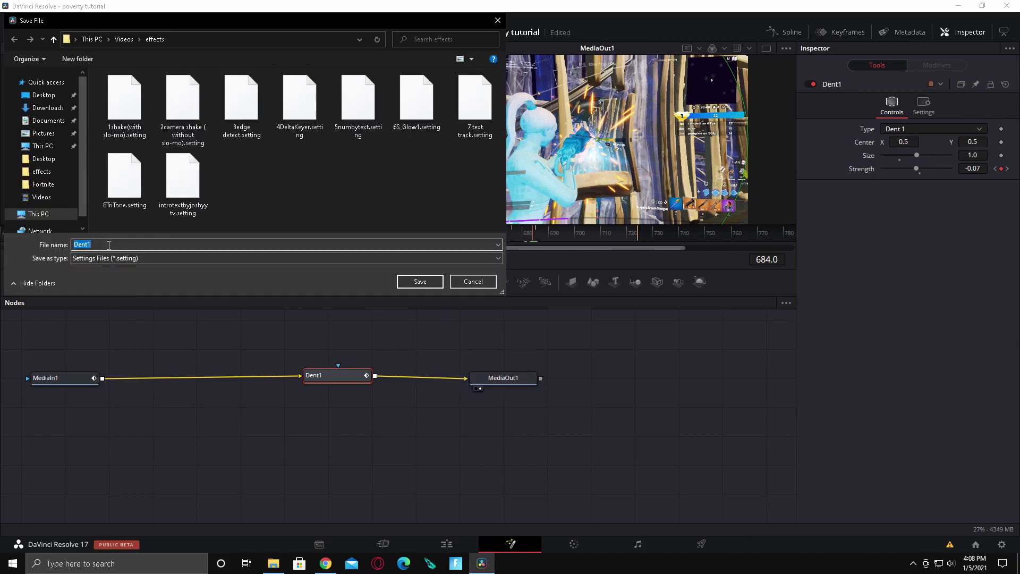
text(den)
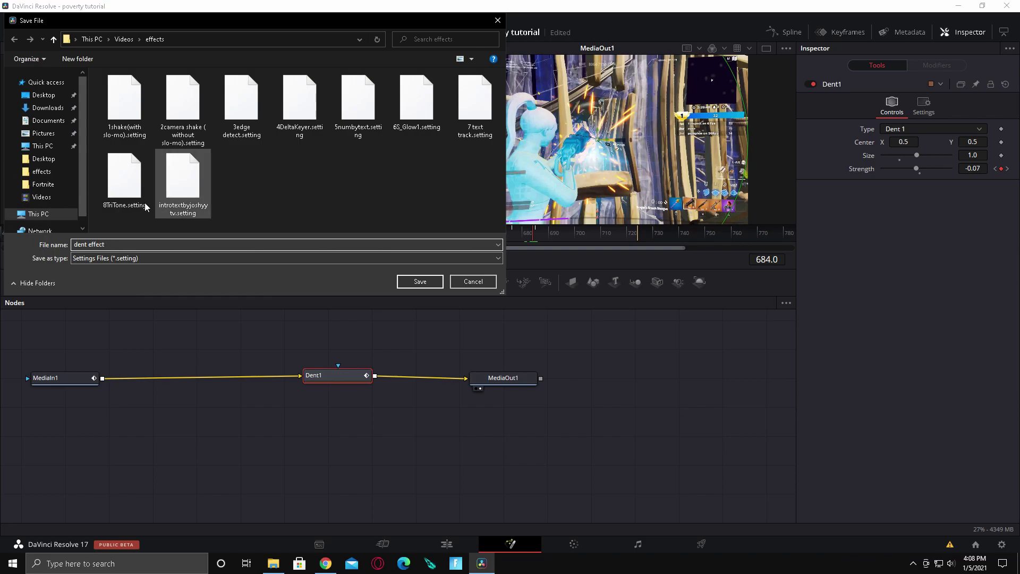
click(420, 282)
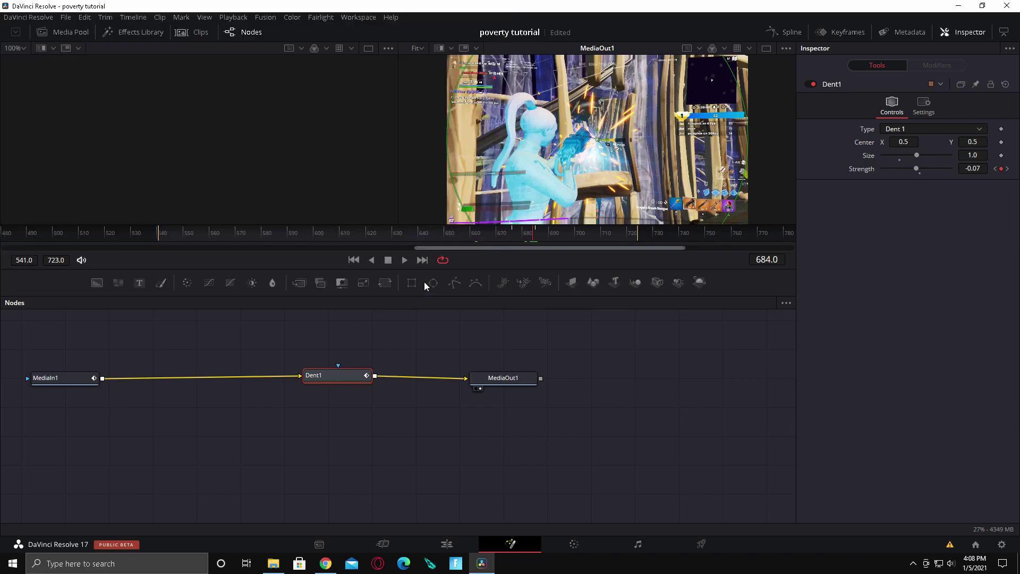
- Drag dent effect.setting from the effects folder into the Fusion node graph
key(alt+Tab)
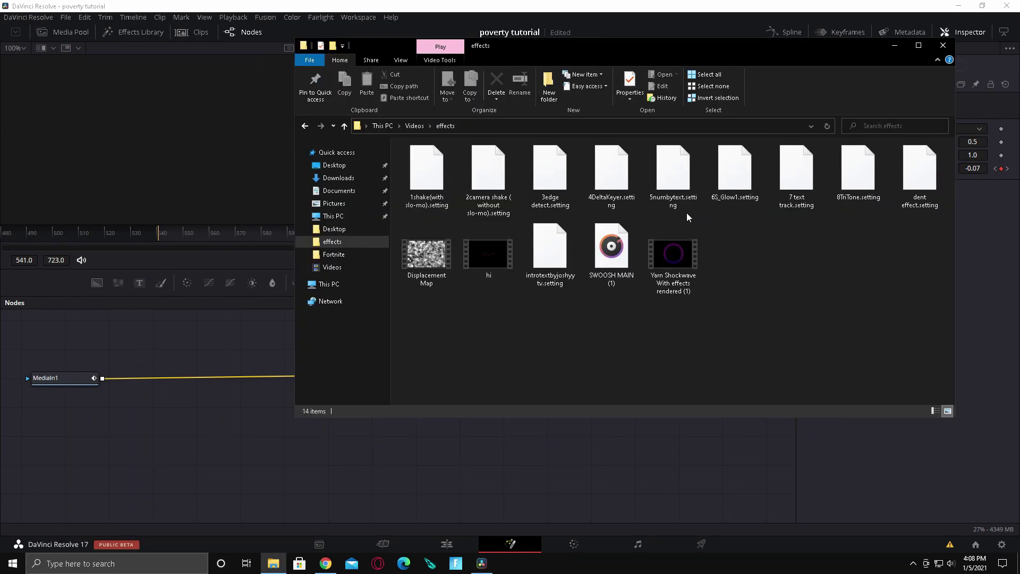
drag(918, 170, 180, 448)
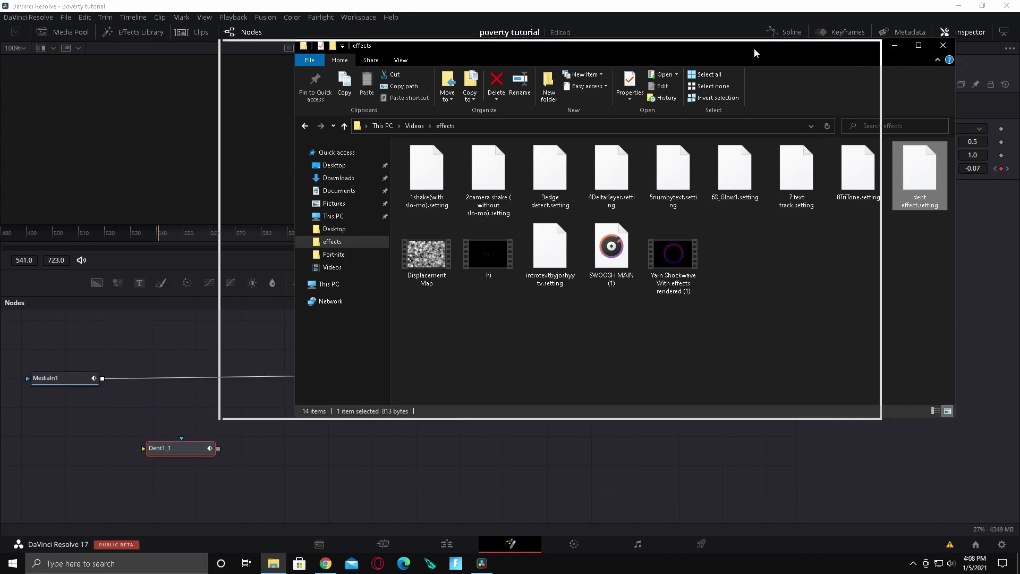